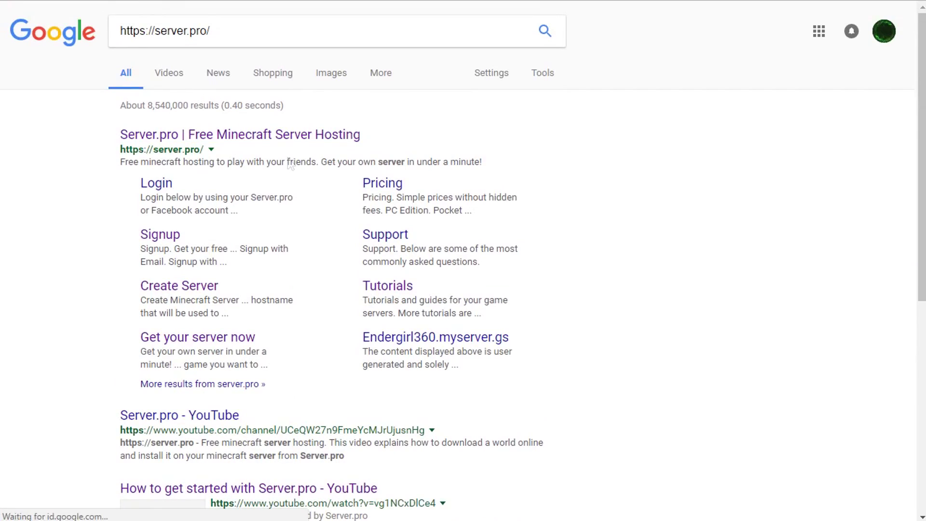
# Open the 'Server.pro | Free Minecraft Server Hosting' homepage and scroll through its offerings.
pyautogui.click(255, 136)
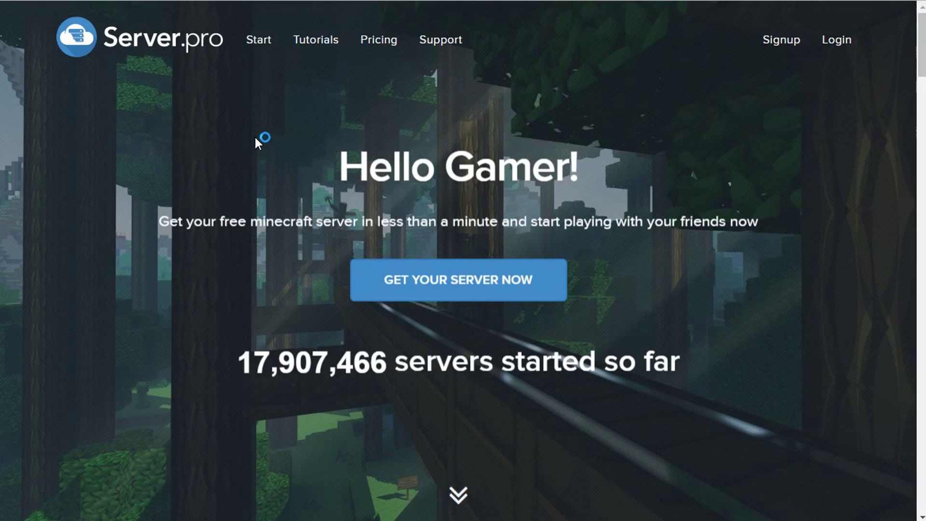
pyautogui.scroll(-3, 253, 392)
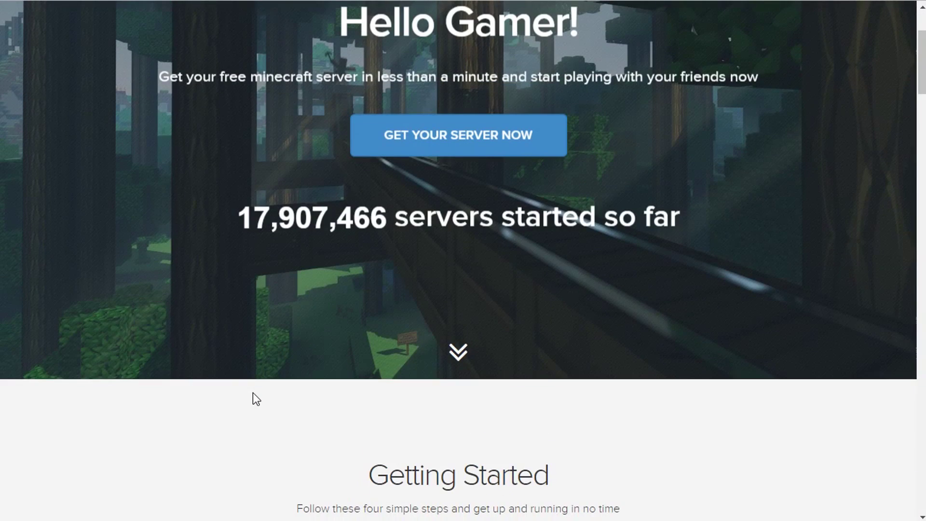
pyautogui.scroll(3, 252, 393)
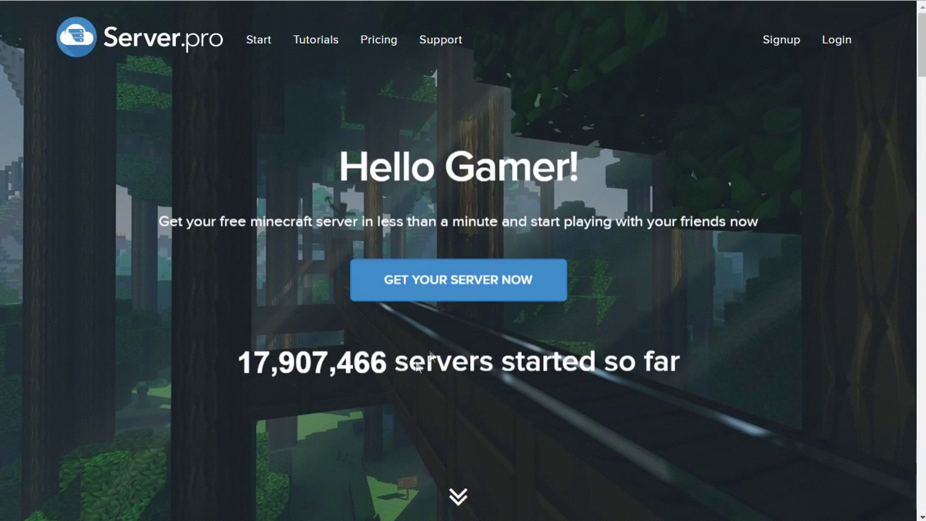
pyautogui.scroll(-20, 382, 378)
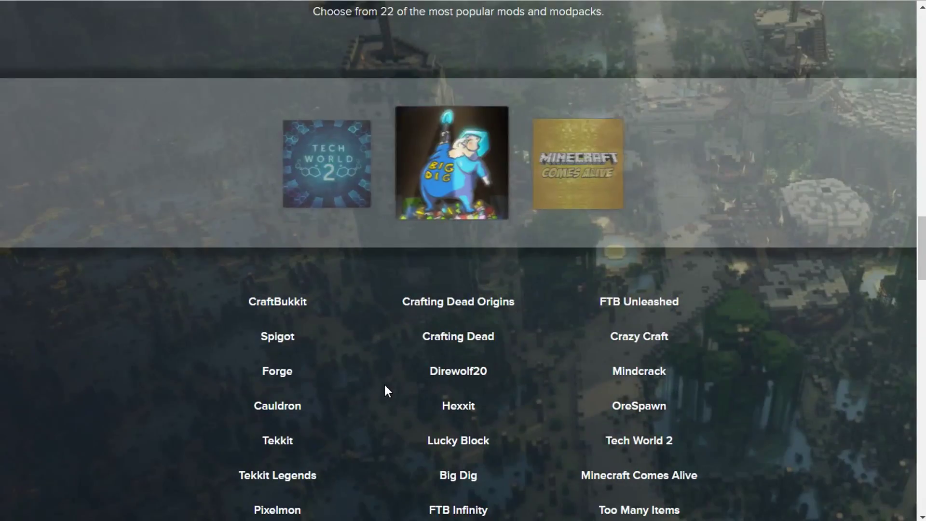
pyautogui.scroll(-6, 384, 389)
pyautogui.scroll(-14, 381, 422)
pyautogui.scroll(5, 381, 419)
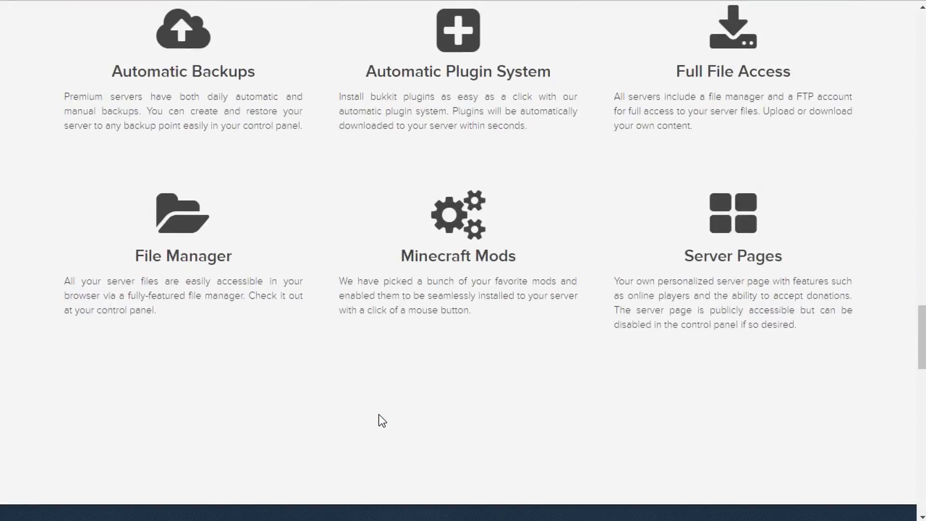
pyautogui.scroll(-12, 378, 414)
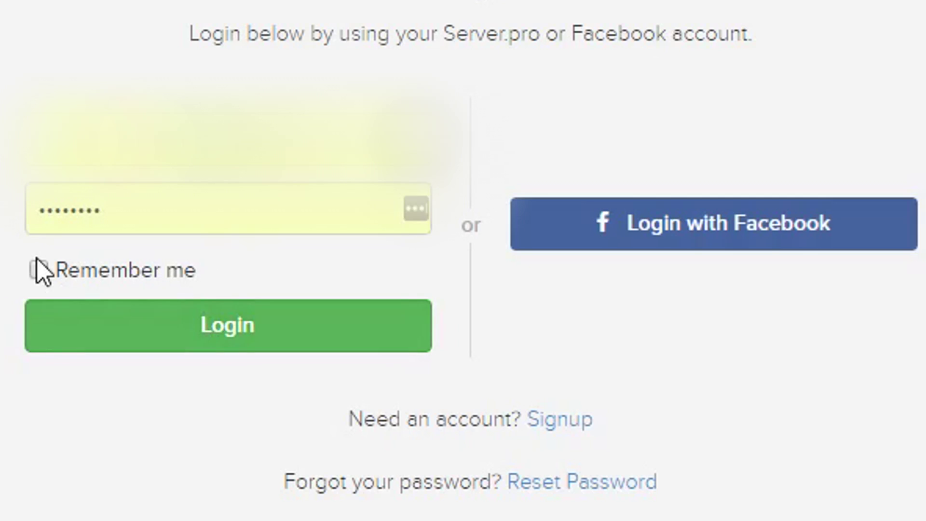
# Sign in to Server.pro with Remember me checked and dismiss the LastPass save-password bar.
pyautogui.click(38, 269)
pyautogui.click(226, 332)
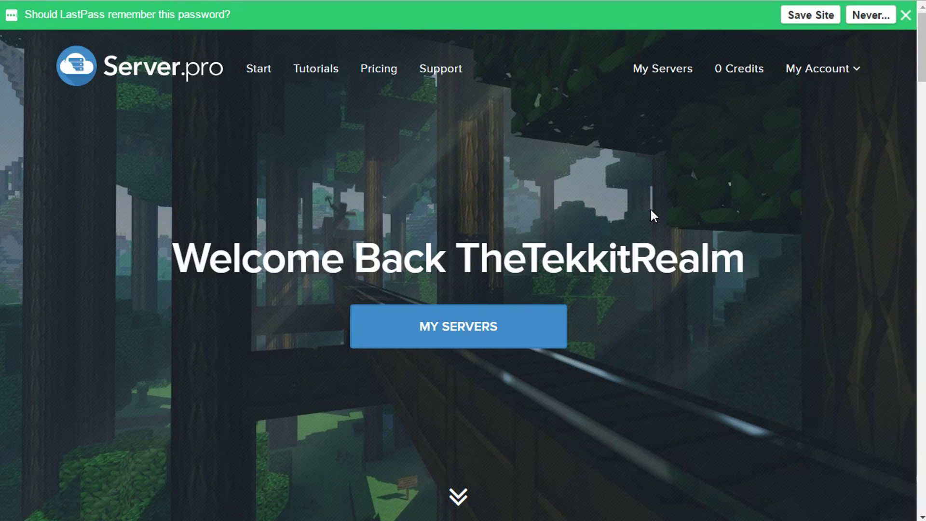
pyautogui.scroll(-5, 547, 174)
pyautogui.scroll(5, 548, 173)
pyautogui.click(906, 15)
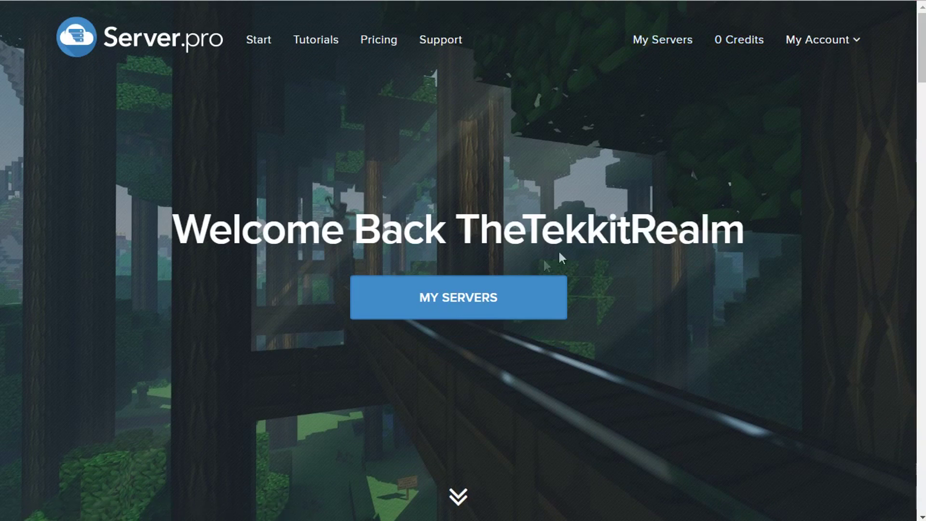
# Go to My Servers and choose Create New Server.
pyautogui.click(463, 302)
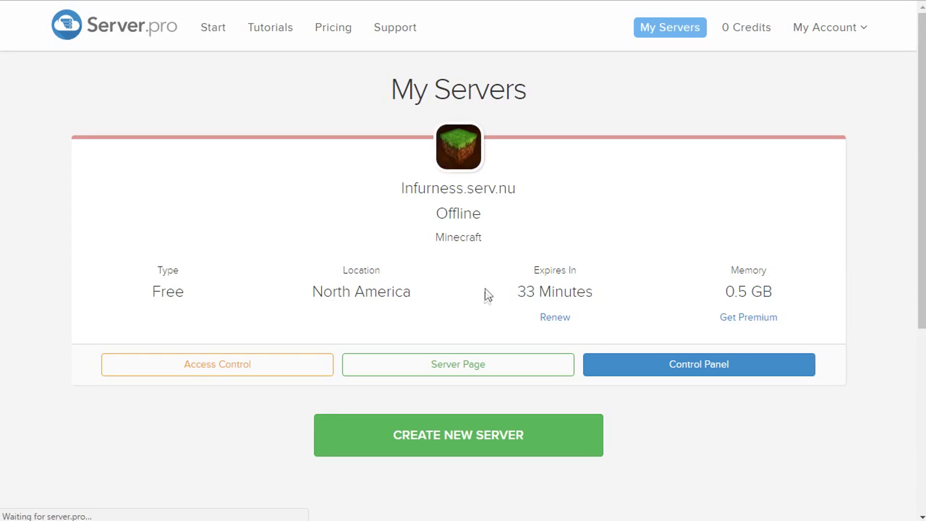
pyautogui.scroll(-3, 482, 279)
pyautogui.scroll(3, 480, 263)
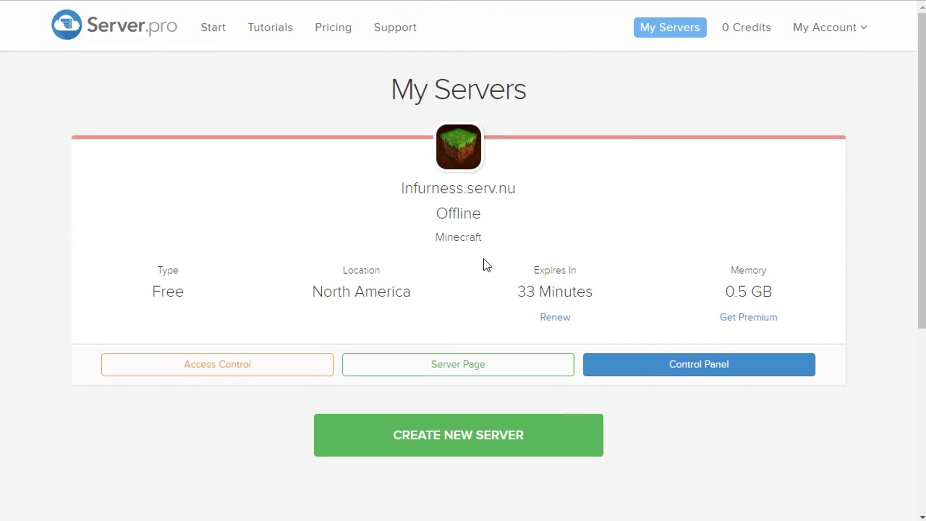
pyautogui.moveTo(486, 265); pyautogui.dragTo(568, 184)
pyautogui.click(705, 85)
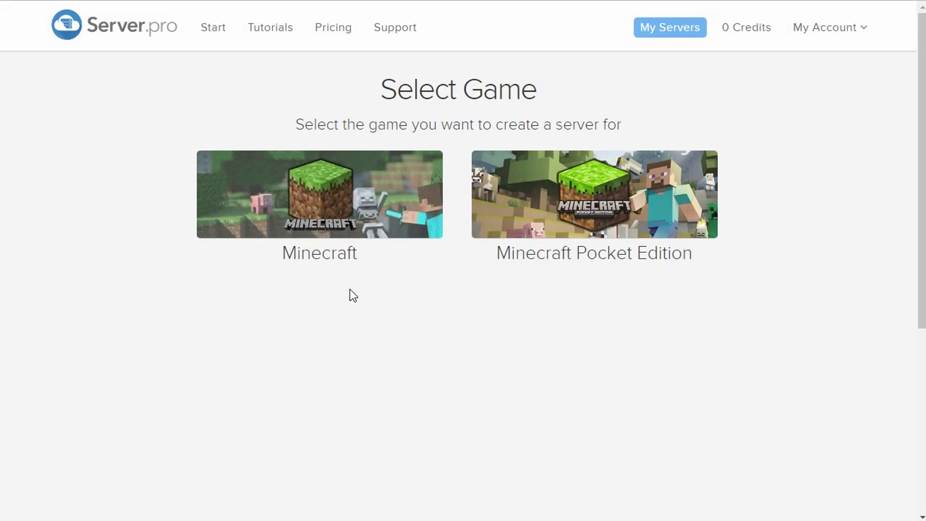
# Choose Minecraft as the game for the new server and look over the setup form.
pyautogui.click(424, 226)
pyautogui.scroll(-10, 551, 428)
pyautogui.scroll(7, 550, 424)
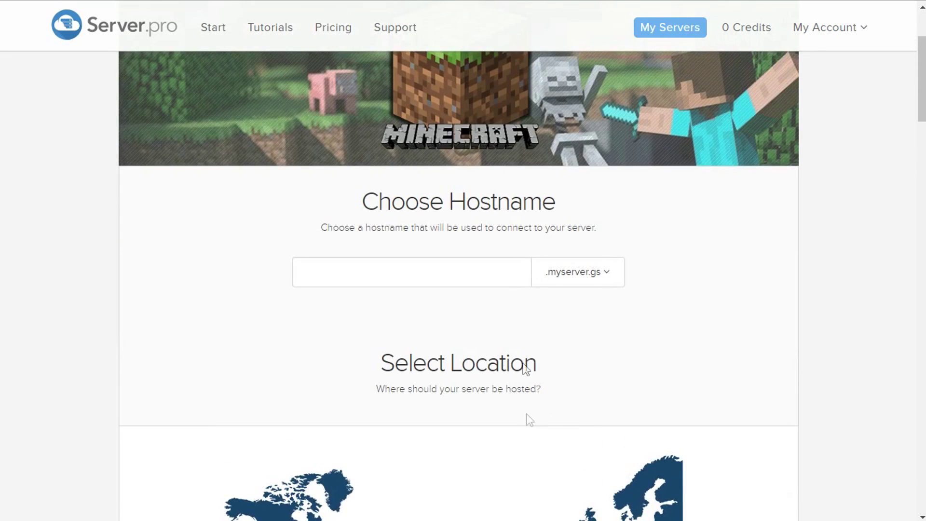
pyautogui.scroll(3, 530, 436)
pyautogui.scroll(-10, 534, 465)
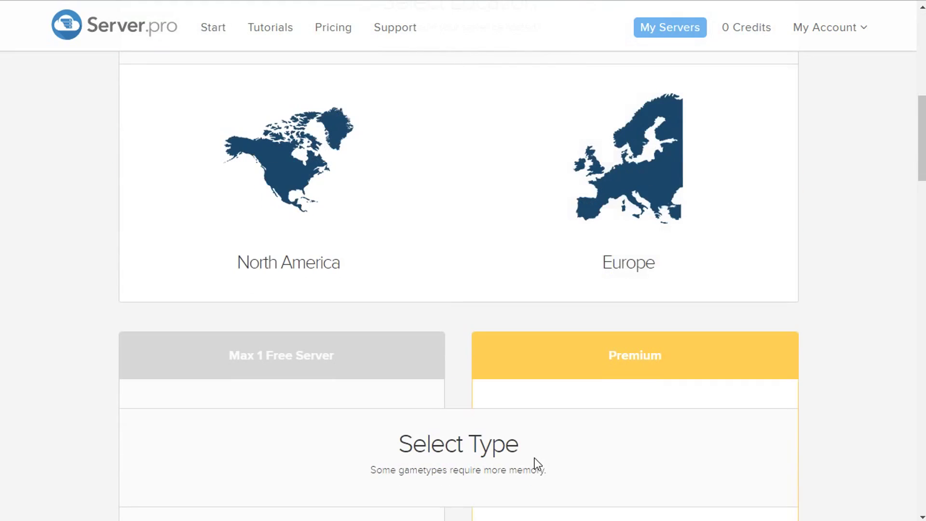
pyautogui.scroll(5, 534, 462)
pyautogui.scroll(5, 540, 463)
# Check the available .myserver.gs hostname domains without changing them, moving on to Select Type.
pyautogui.click(530, 419)
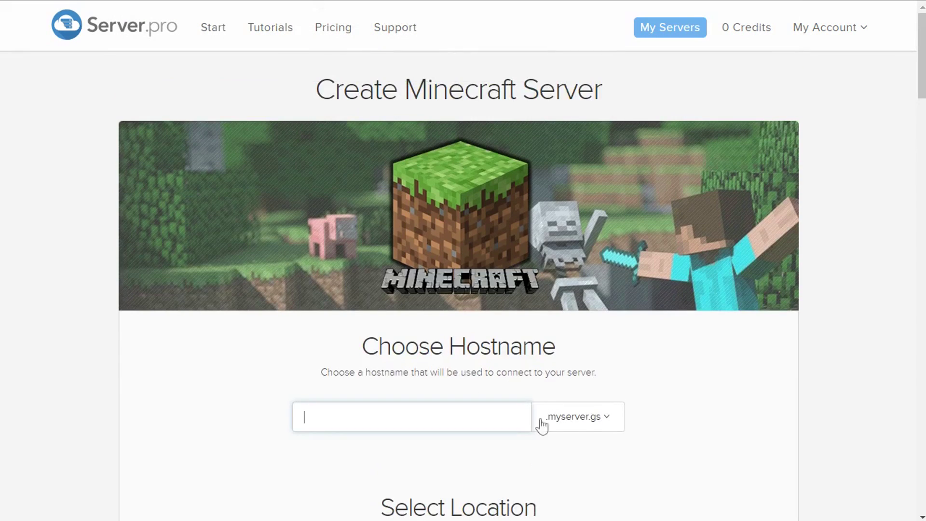
pyautogui.scroll(-2, 548, 418)
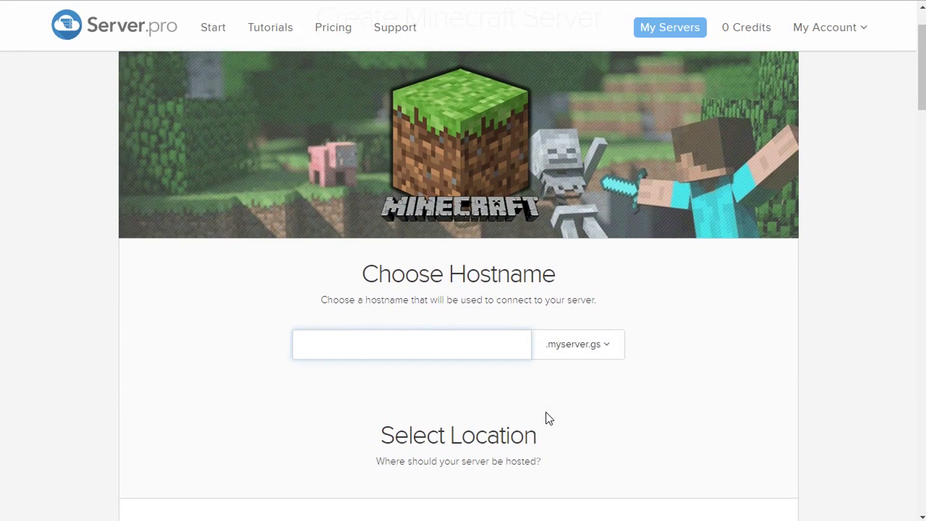
pyautogui.click(589, 346)
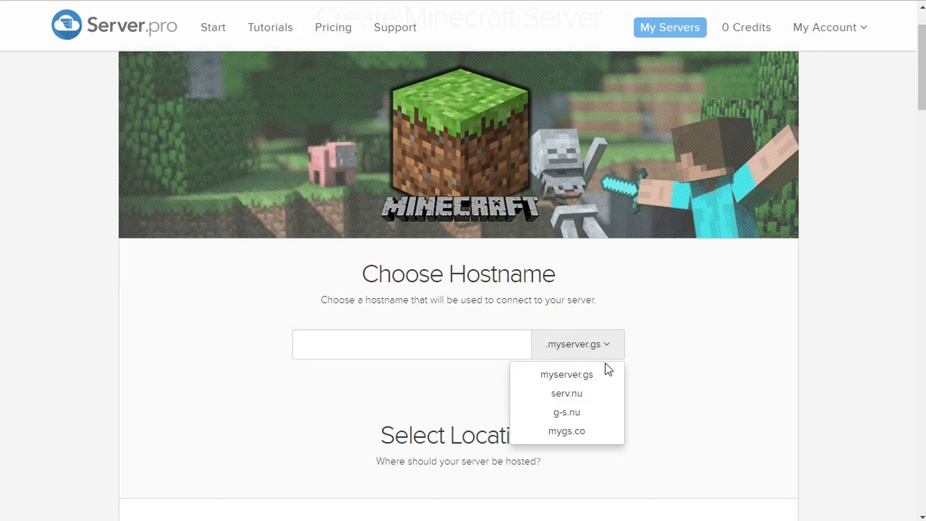
pyautogui.click(600, 395)
pyautogui.scroll(-12, 353, 180)
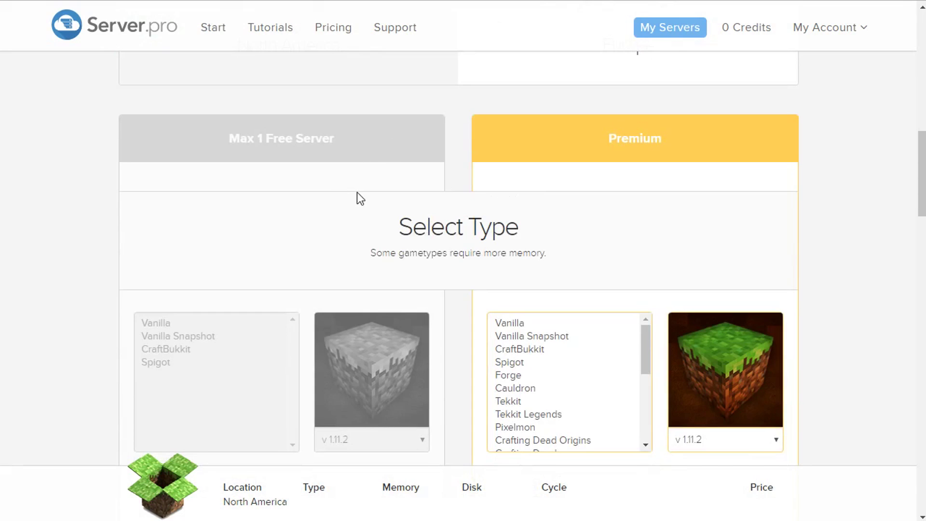
pyautogui.scroll(-4, 357, 194)
pyautogui.scroll(4, 337, 191)
pyautogui.scroll(-5, 325, 188)
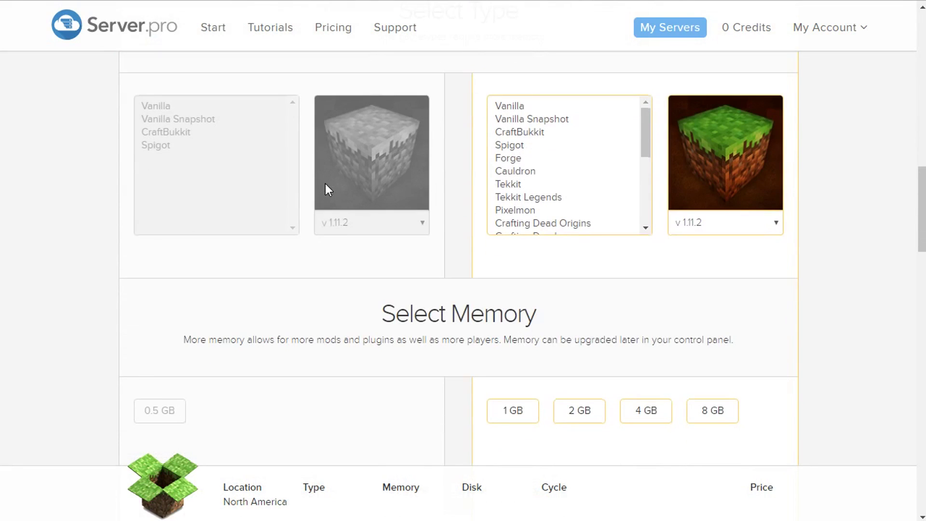
pyautogui.scroll(3, 328, 184)
pyautogui.scroll(4, 333, 189)
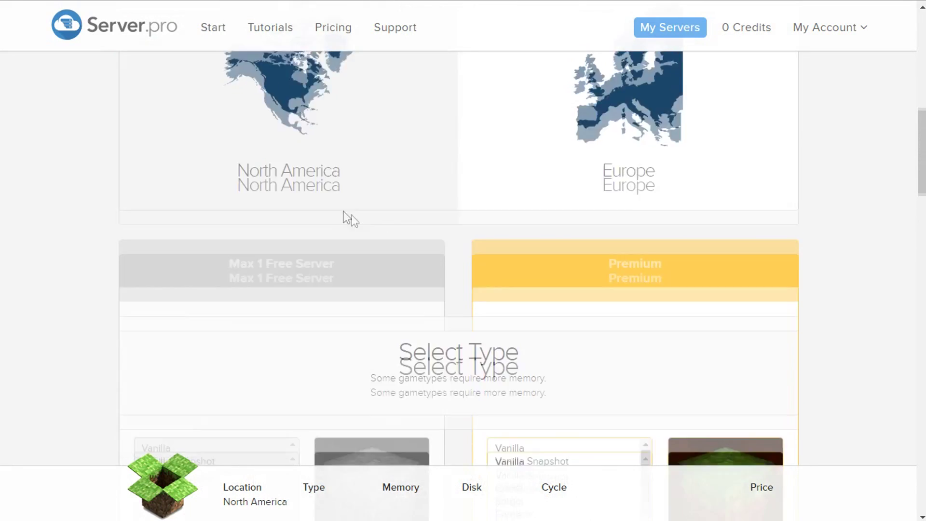
pyautogui.scroll(-6, 347, 219)
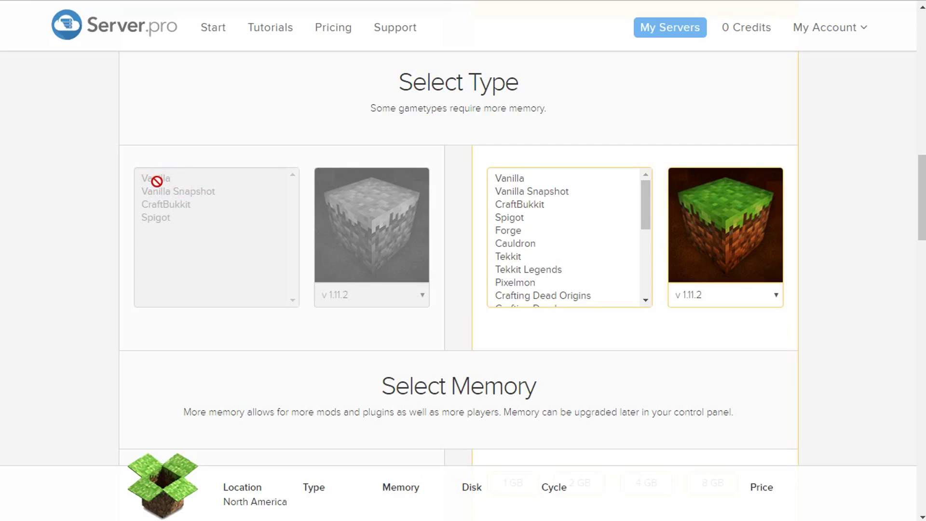
pyautogui.scroll(-2, 345, 279)
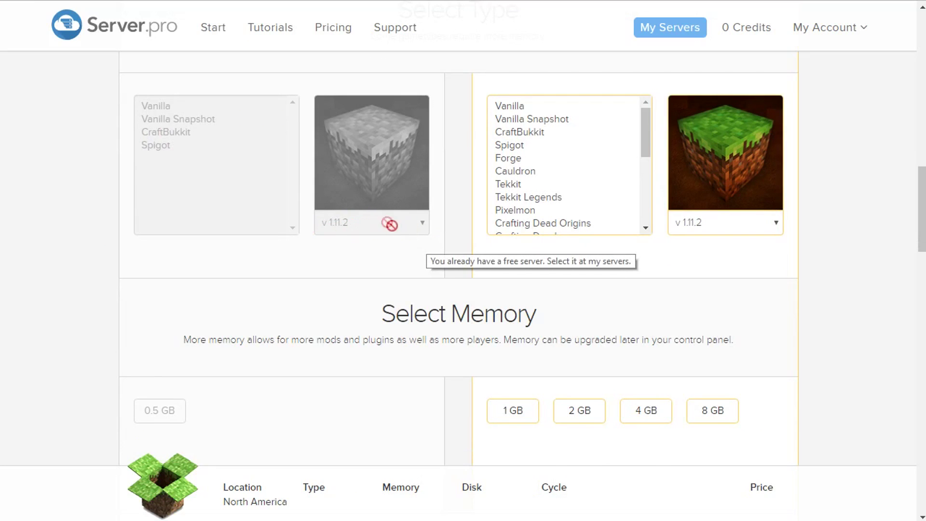
pyautogui.scroll(-2, 388, 223)
pyautogui.scroll(-3, 380, 267)
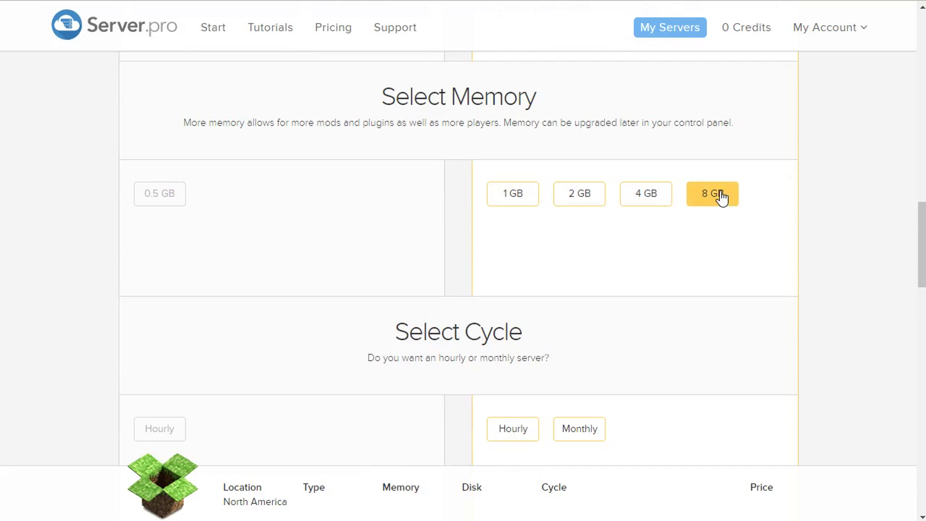
pyautogui.scroll(-5, 306, 211)
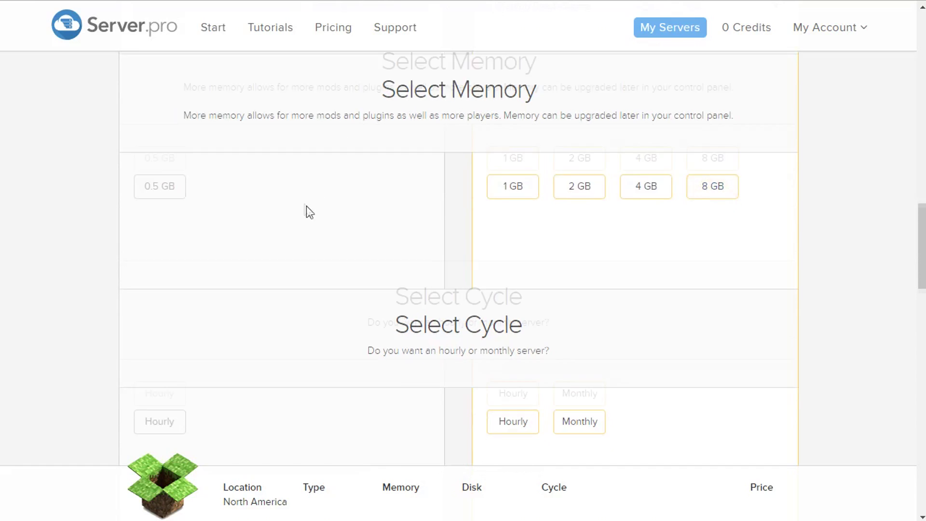
pyautogui.scroll(15, 690, 333)
pyautogui.scroll(-8, 722, 330)
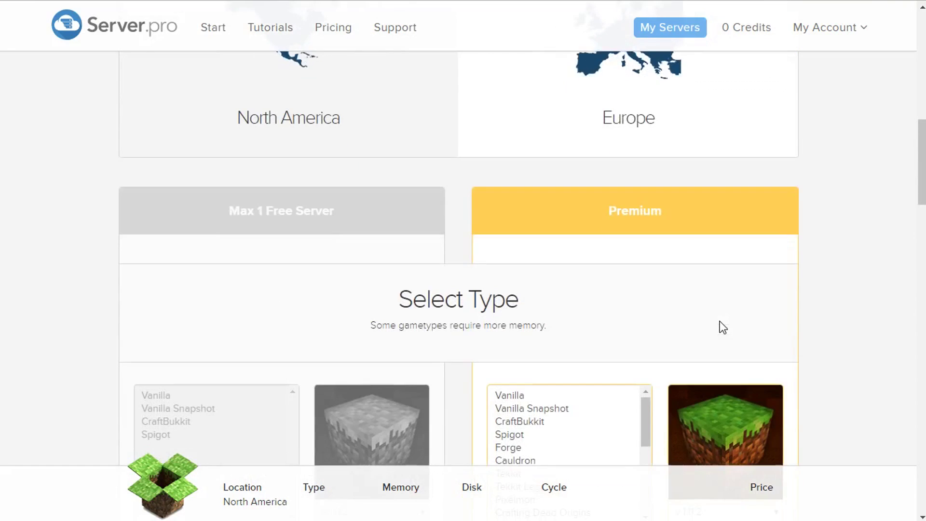
pyautogui.scroll(-4, 609, 289)
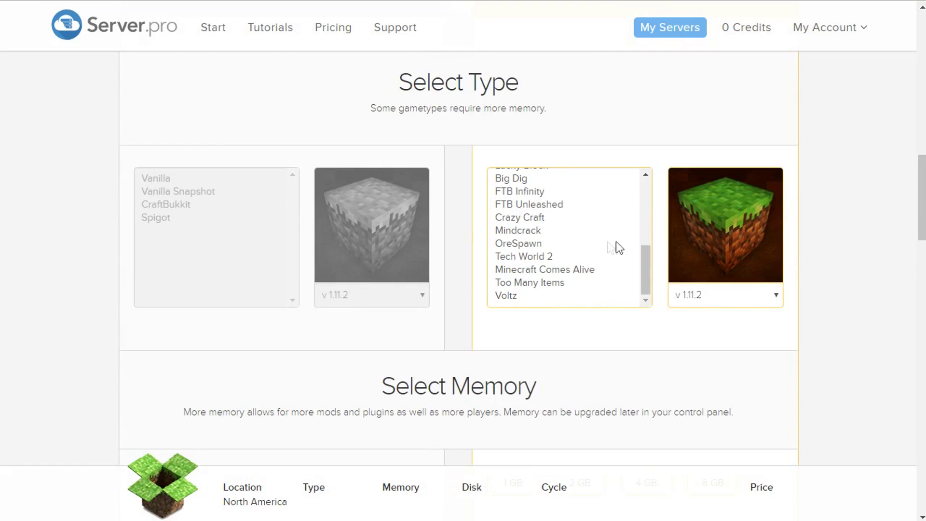
pyautogui.scroll(2, 616, 246)
pyautogui.scroll(5, 161, 290)
pyautogui.scroll(-5, 390, 337)
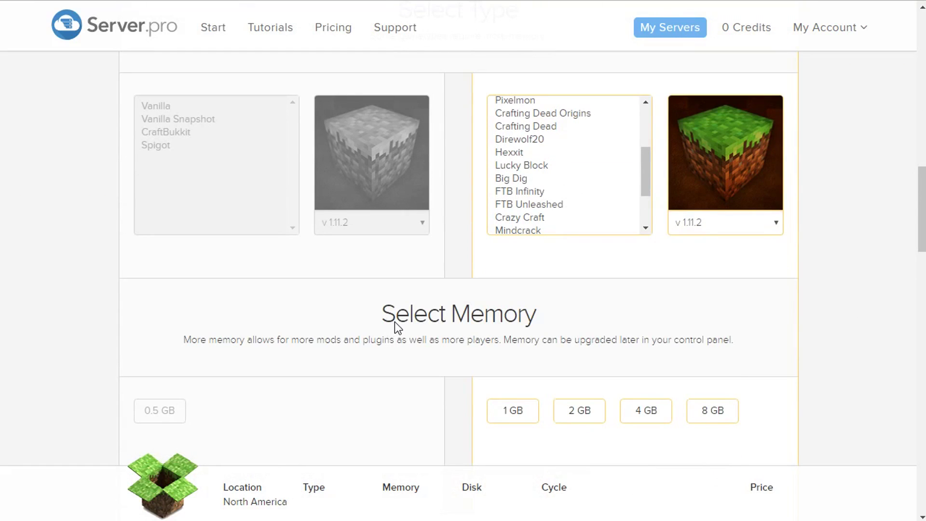
pyautogui.scroll(-5, 396, 326)
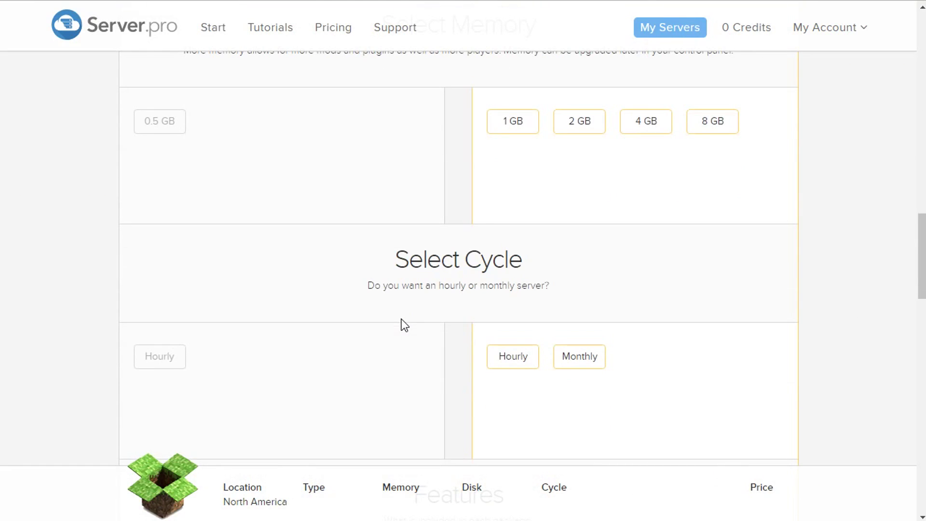
pyautogui.scroll(5, 728, 355)
pyautogui.scroll(-3, 446, 305)
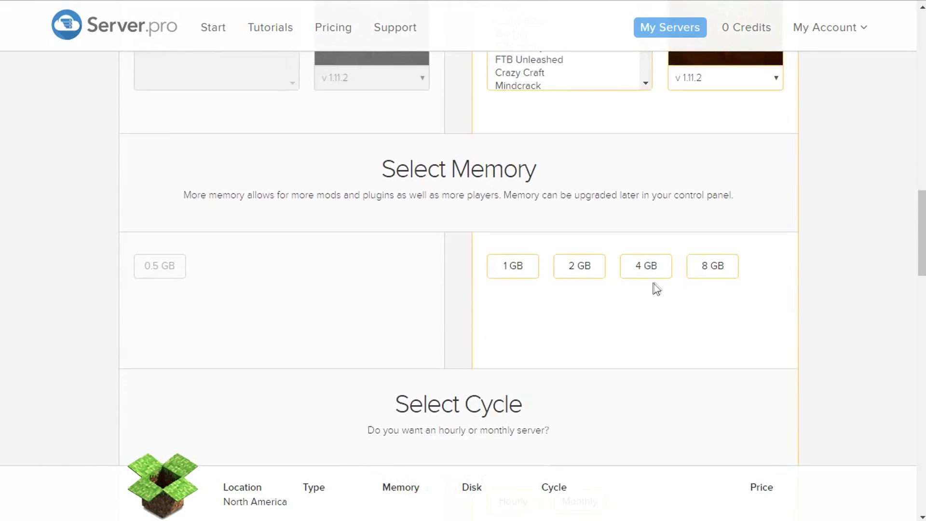
pyautogui.scroll(-6, 437, 314)
pyautogui.scroll(3, 488, 256)
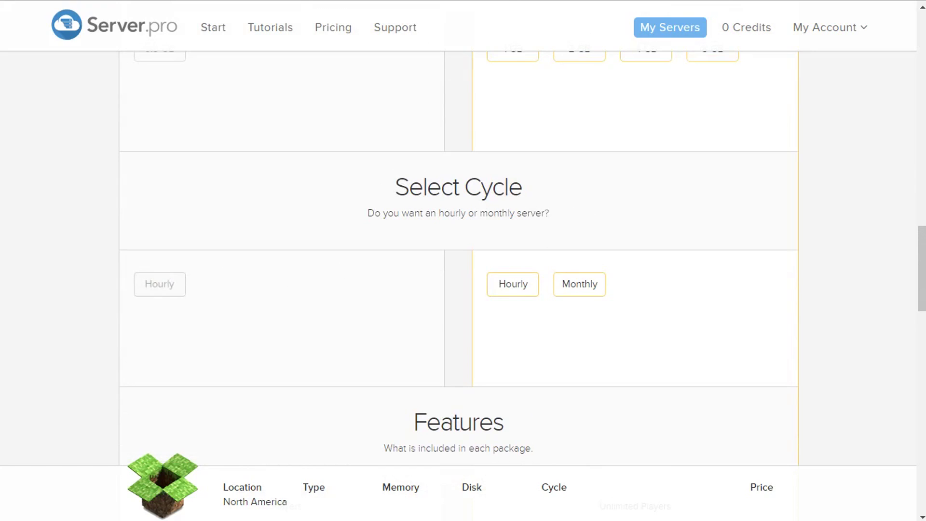
pyautogui.moveTo(510, 212); pyautogui.dragTo(570, 255)
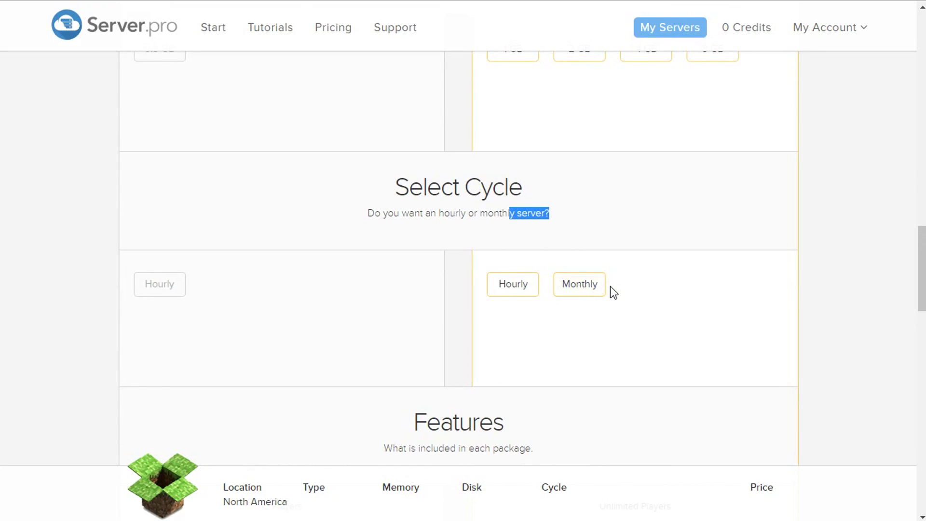
# Read the Features comparison details, then go to My Servers with the free 0.5 GB server.
pyautogui.scroll(-5, 578, 285)
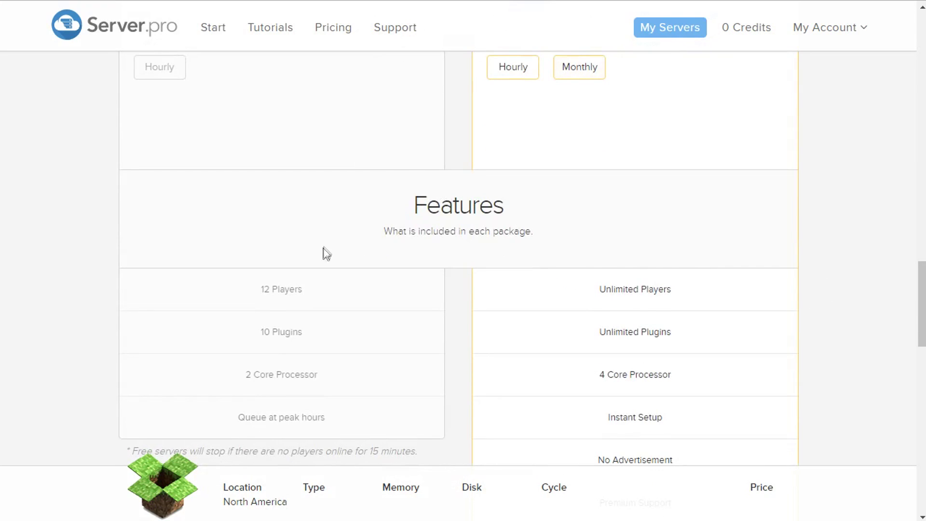
pyautogui.moveTo(281, 292)
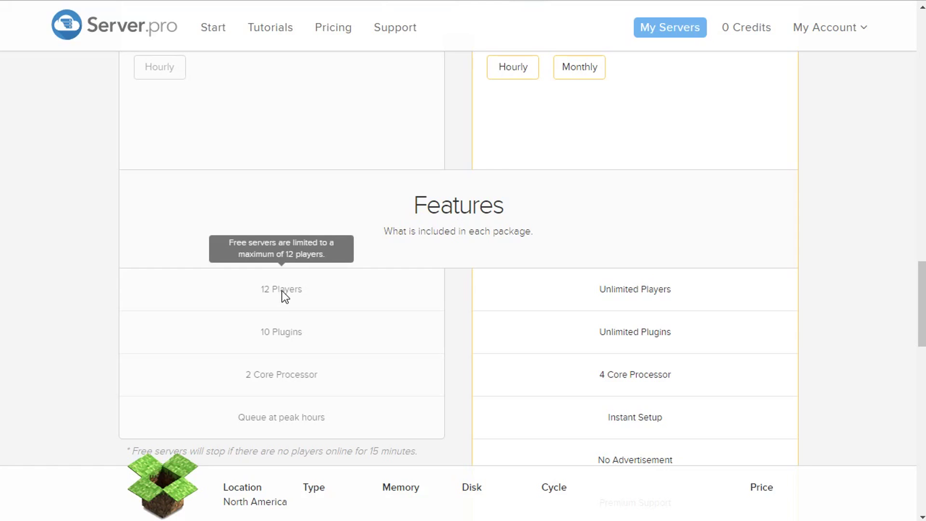
pyautogui.moveTo(607, 289)
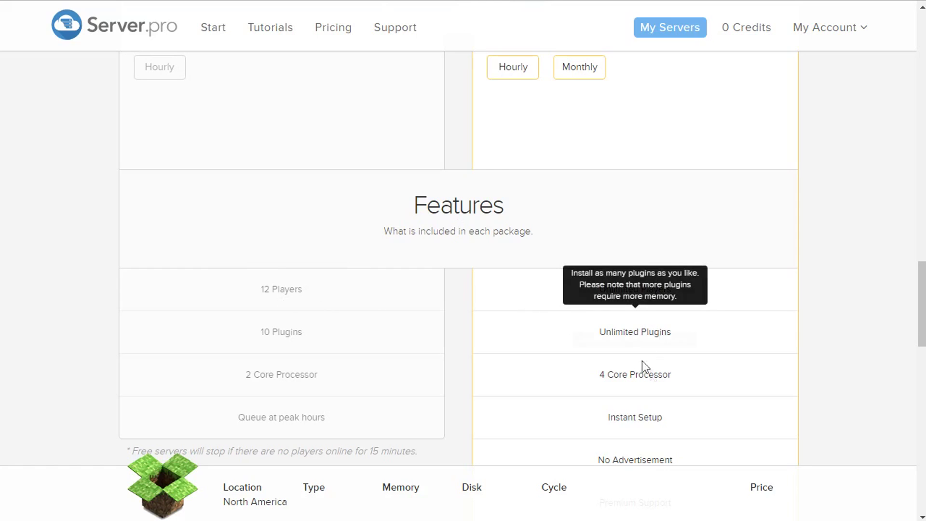
pyautogui.moveTo(708, 395)
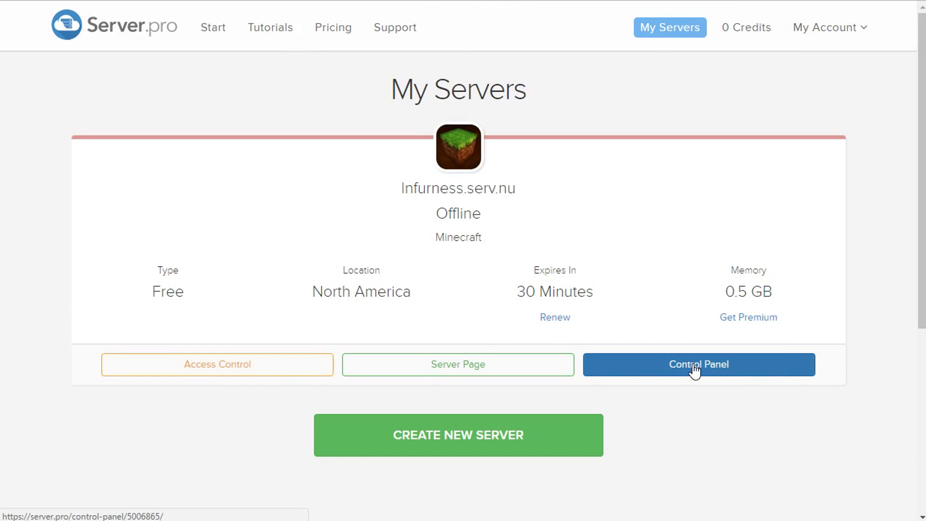
# View the server's public page showing it offline, then return to My Servers.
pyautogui.click(446, 364)
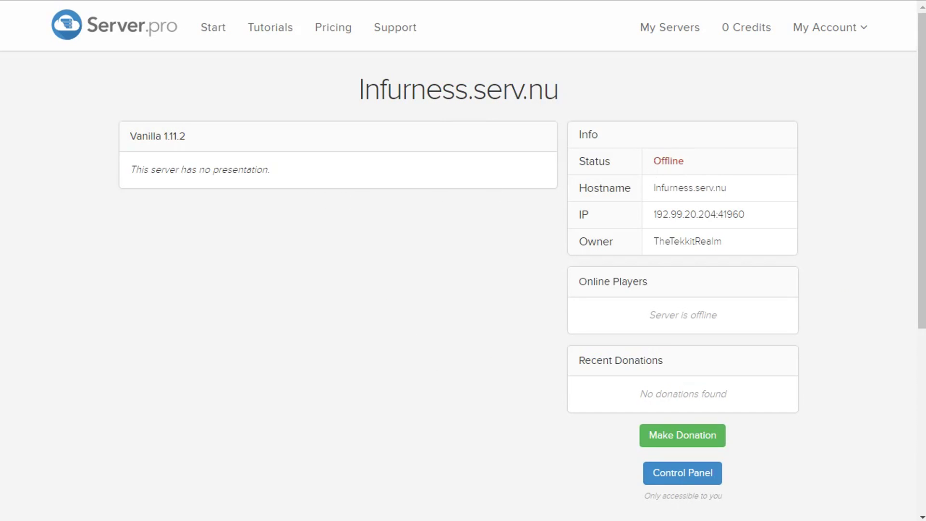
pyautogui.moveTo(660, 161); pyautogui.dragTo(678, 161)
pyautogui.hotkey('alt', 'Left')
# Open the server's Control Panel showing Vanilla 1.11.2 on Java 8.
pyautogui.click(673, 364)
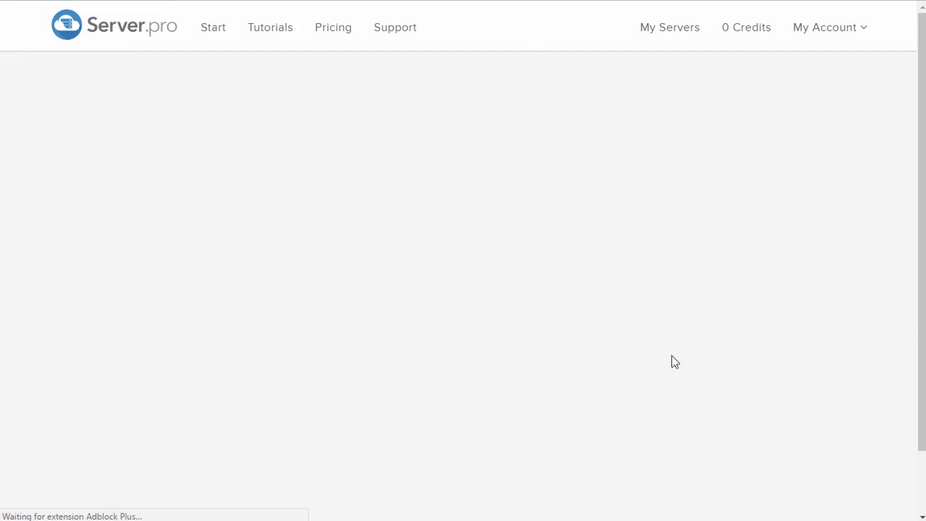
pyautogui.scroll(-6, 588, 268)
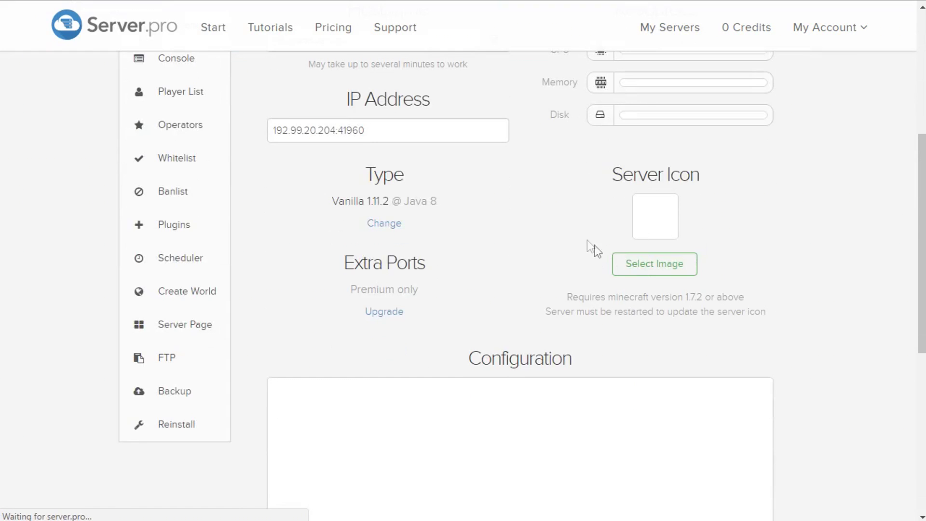
pyautogui.scroll(6, 527, 138)
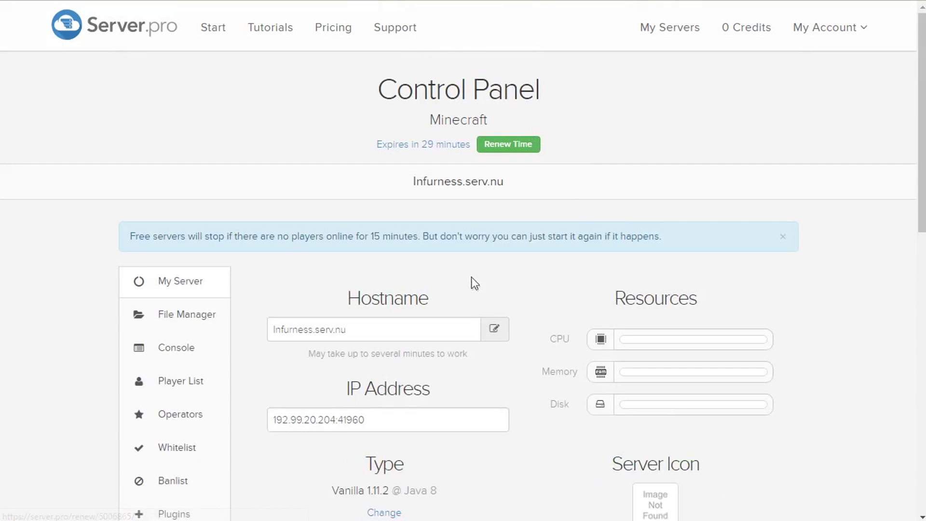
pyautogui.scroll(-5, 551, 264)
pyautogui.scroll(5, 547, 256)
pyautogui.scroll(-5, 560, 260)
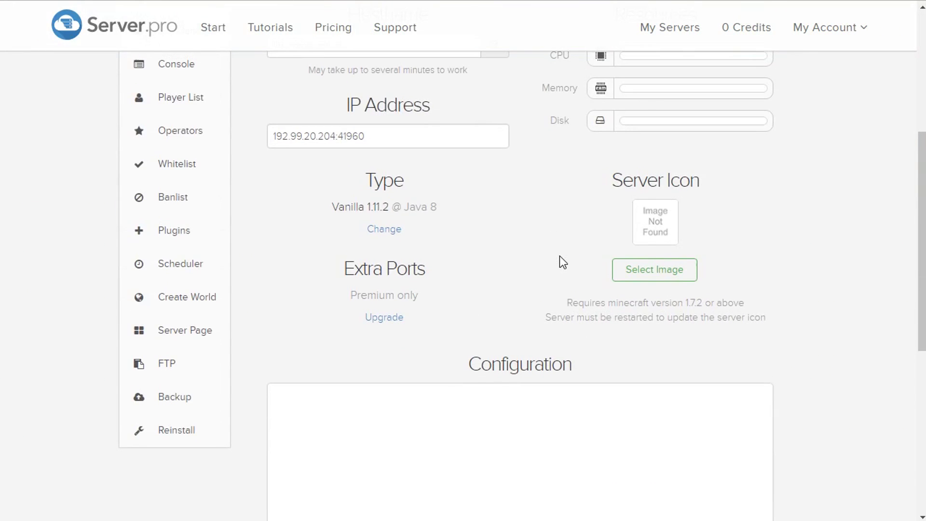
# Review the server configuration, leaving Gamemode at Survival and the JAR file unchanged.
pyautogui.scroll(5, 560, 260)
pyautogui.scroll(-2, 559, 260)
pyautogui.scroll(-3, 560, 260)
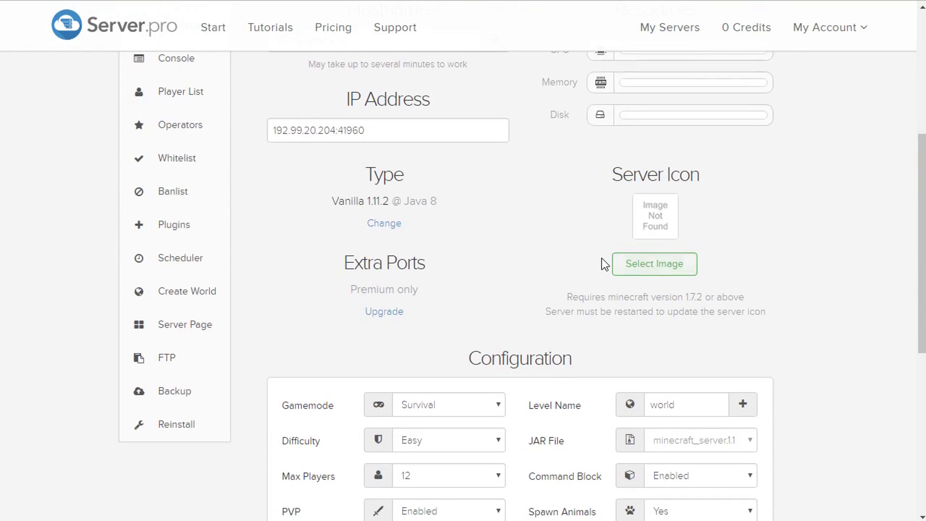
pyautogui.scroll(-6, 601, 259)
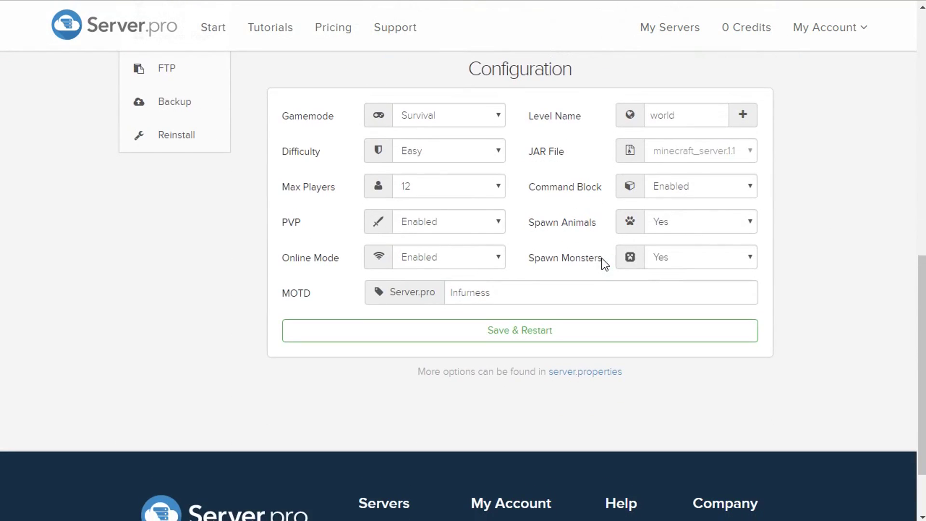
pyautogui.scroll(4, 601, 258)
pyautogui.scroll(-5, 472, 270)
pyautogui.scroll(5, 827, 256)
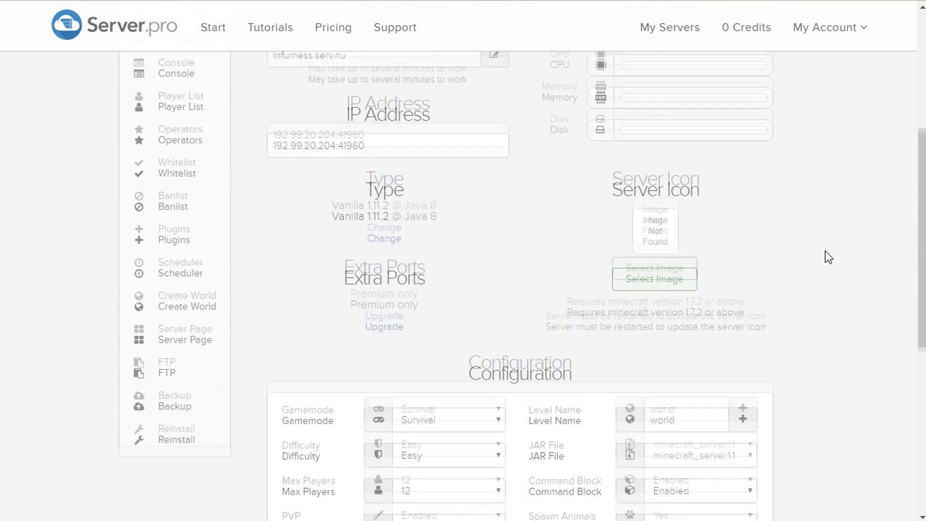
pyautogui.scroll(5, 825, 251)
pyautogui.scroll(-5, 825, 251)
pyautogui.click(456, 420)
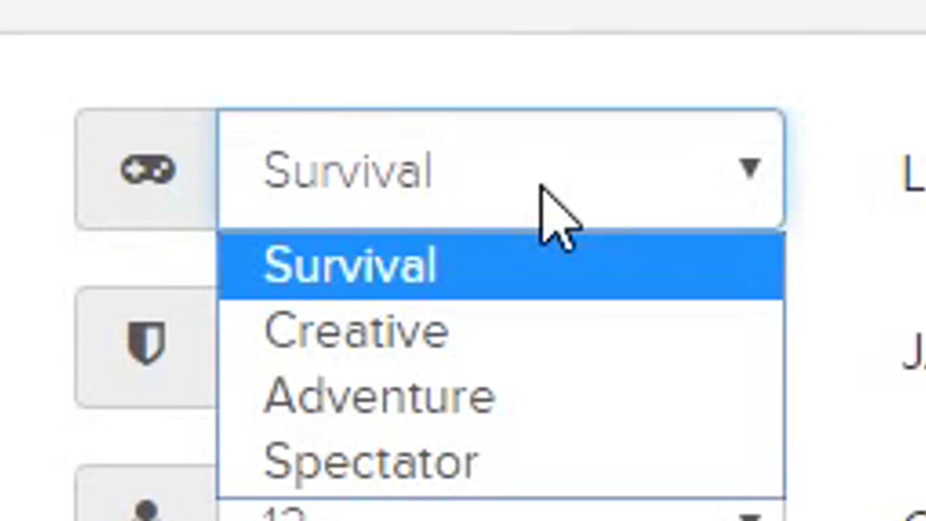
pyautogui.press('Escape')
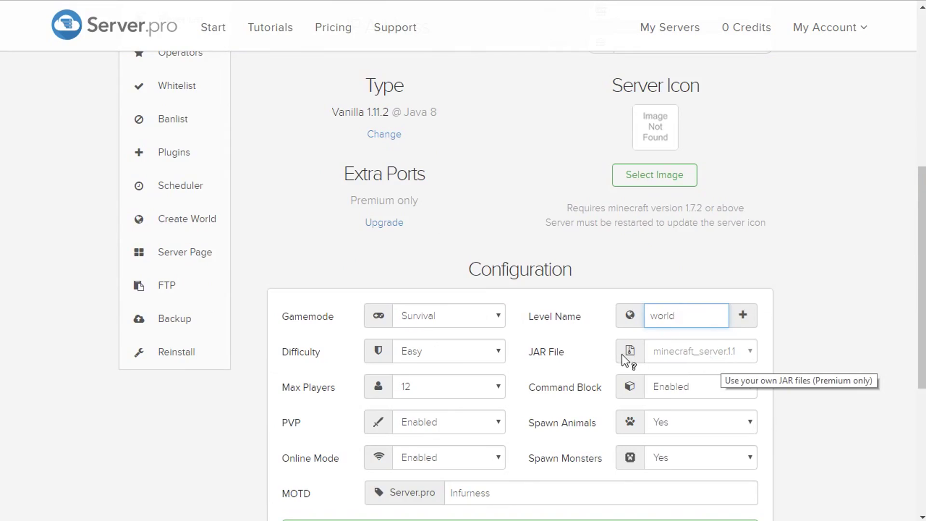
pyautogui.click(738, 354)
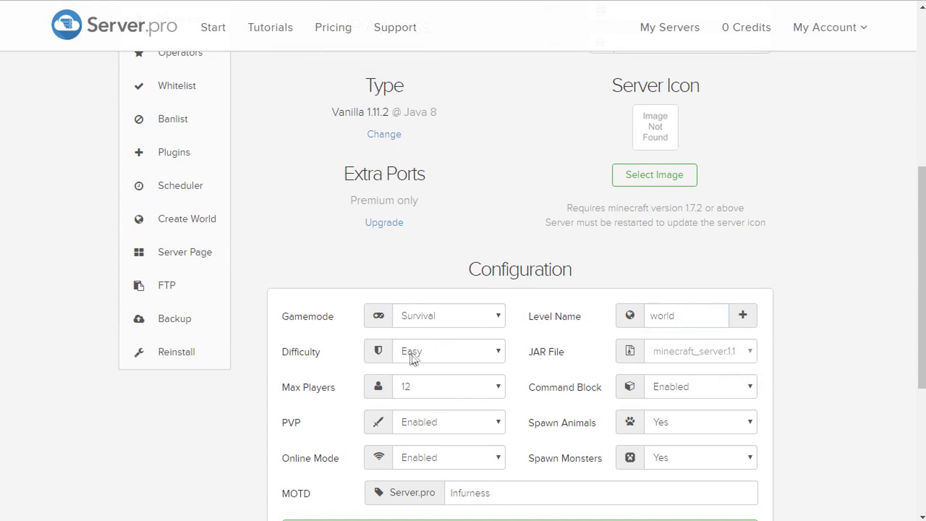
# Keep Max Players at 12 and Spawn Animals at Yes, then open File Manager.
pyautogui.click(434, 391)
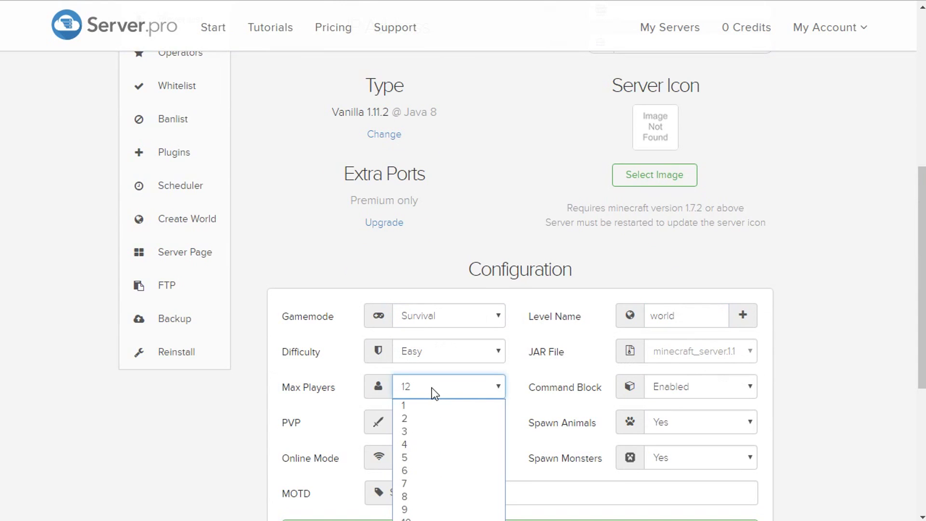
pyautogui.click(434, 393)
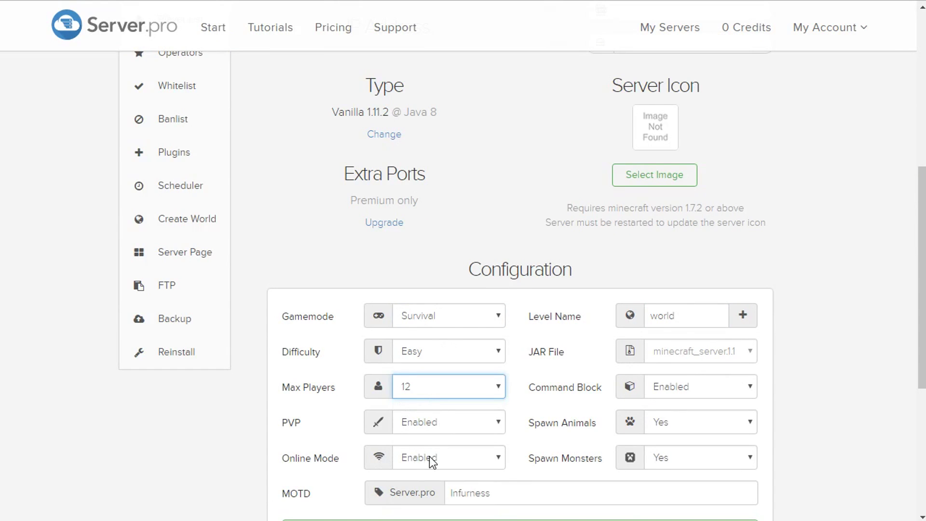
pyautogui.click(687, 426)
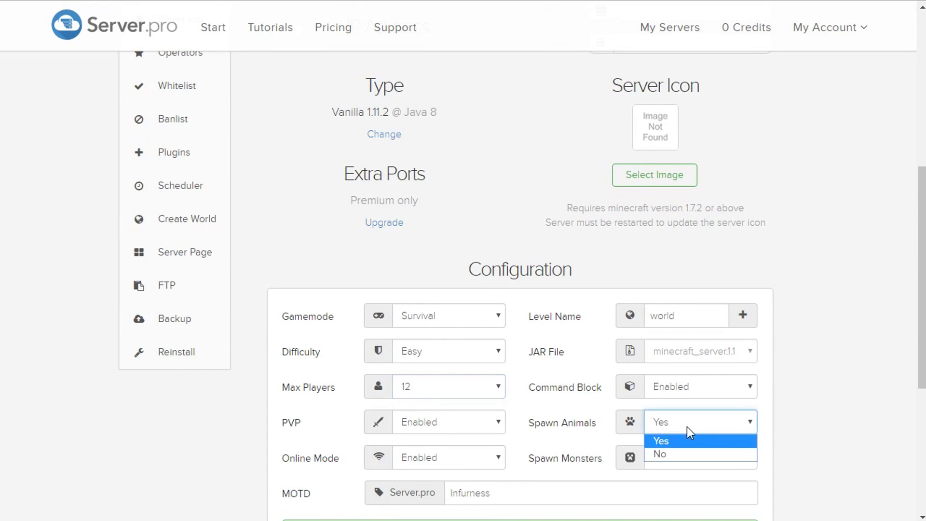
pyautogui.click(686, 426)
pyautogui.click(669, 457)
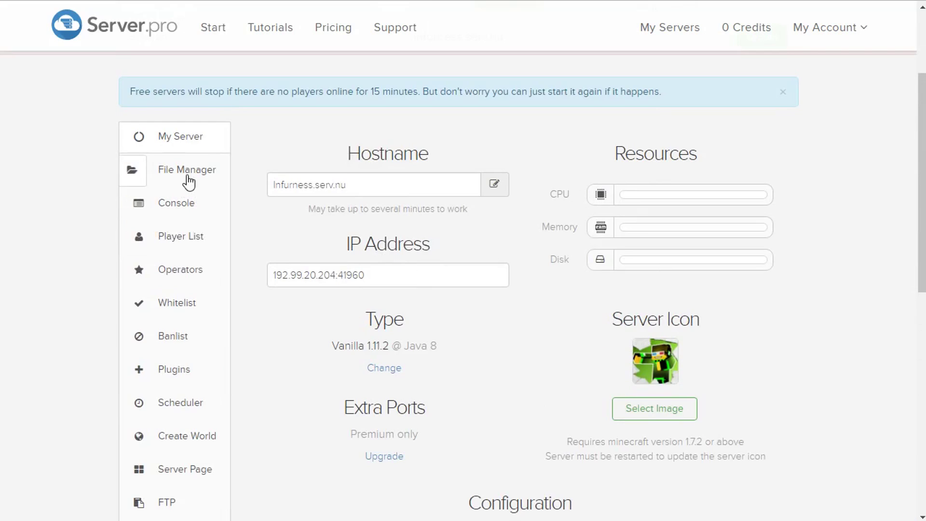
pyautogui.click(188, 179)
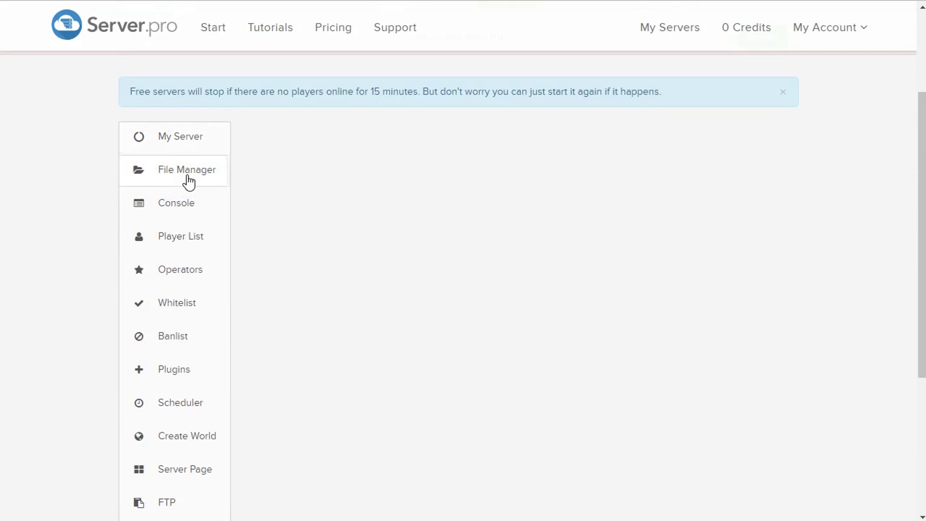
# Look over the server's files and folders in File Manager.
pyautogui.scroll(-5, 396, 216)
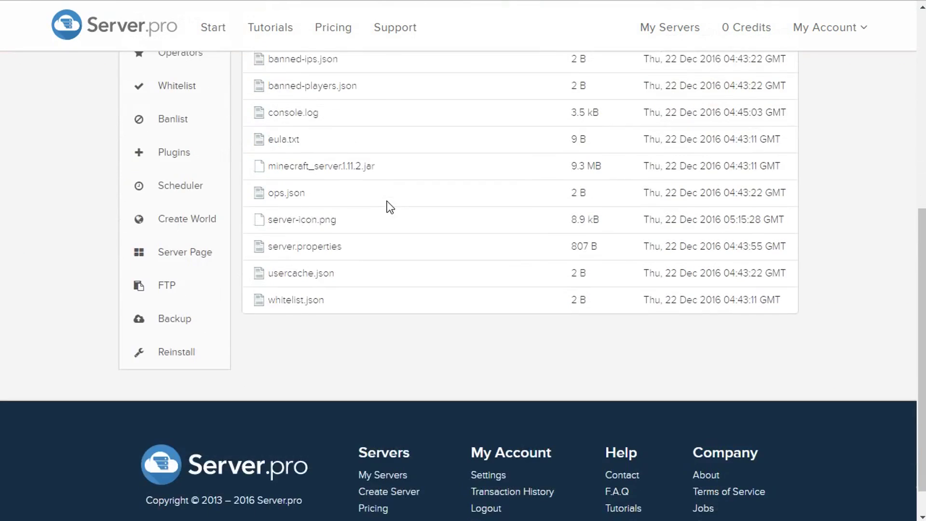
pyautogui.scroll(6, 387, 205)
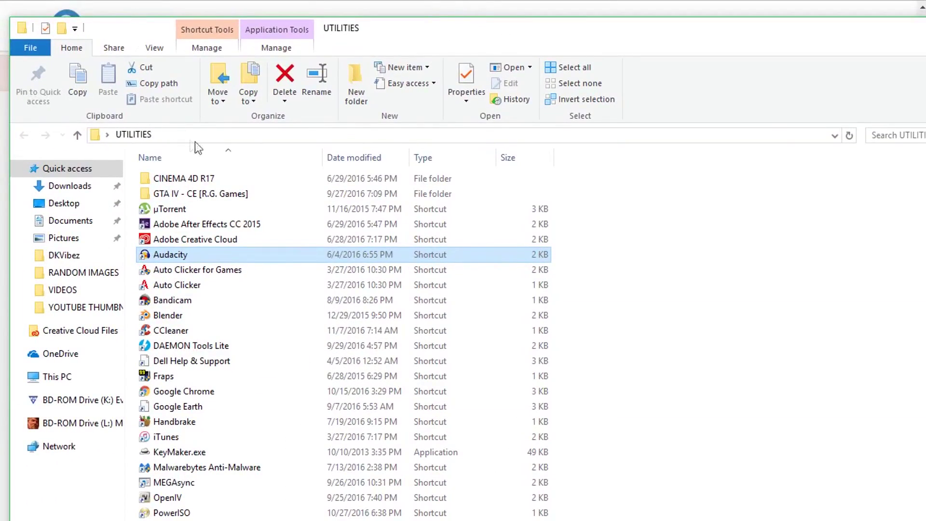
# Navigate File Explorer to %appdata%\.minecraft\saves.
pyautogui.click(203, 136)
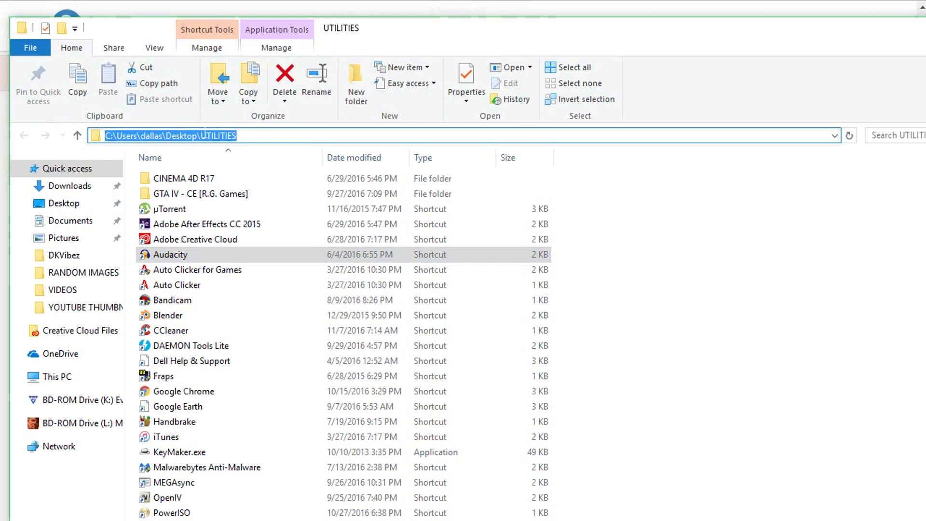
pyautogui.write('%appdata%\\.minecraft')
pyautogui.press('Return')
pyautogui.doubleClick(182, 244)
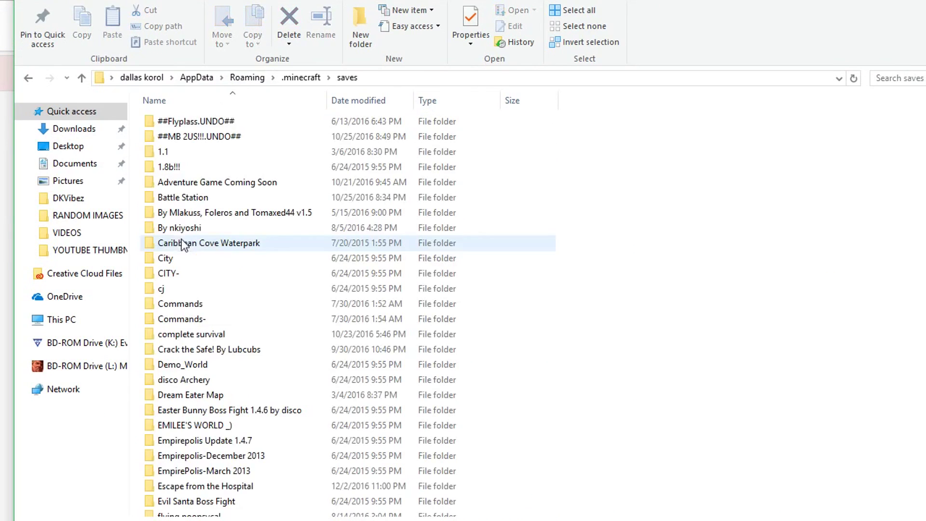
pyautogui.scroll(-10, 227, 428)
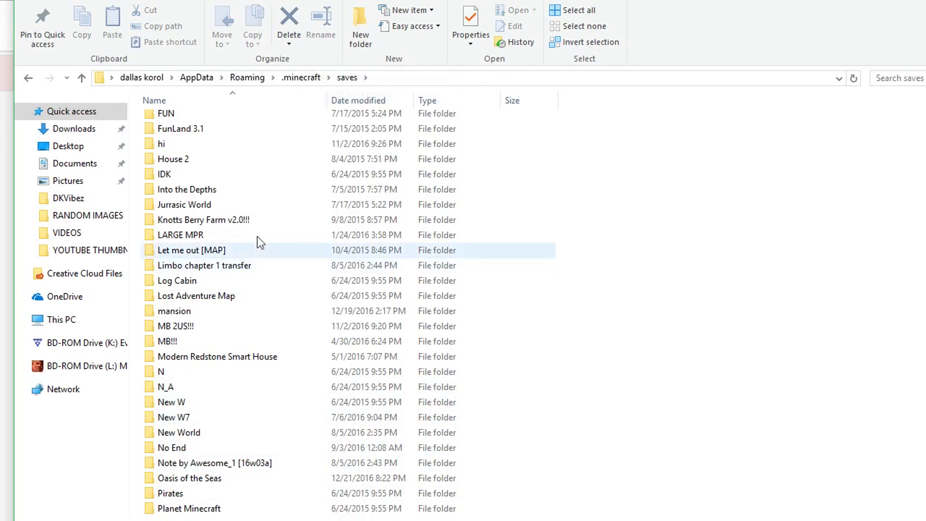
pyautogui.scroll(-7, 260, 338)
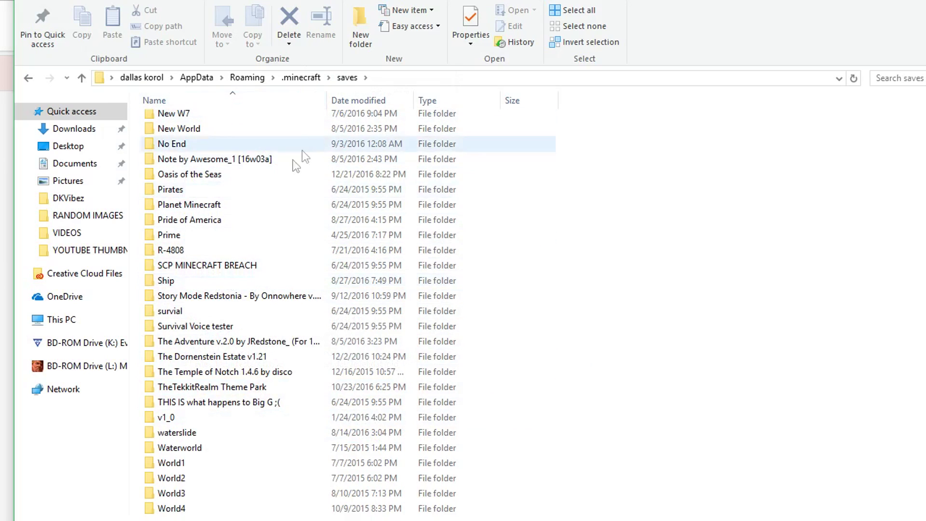
pyautogui.scroll(4, 231, 282)
# Compress the House 2 world save into House 2.rar.
pyautogui.write('house')
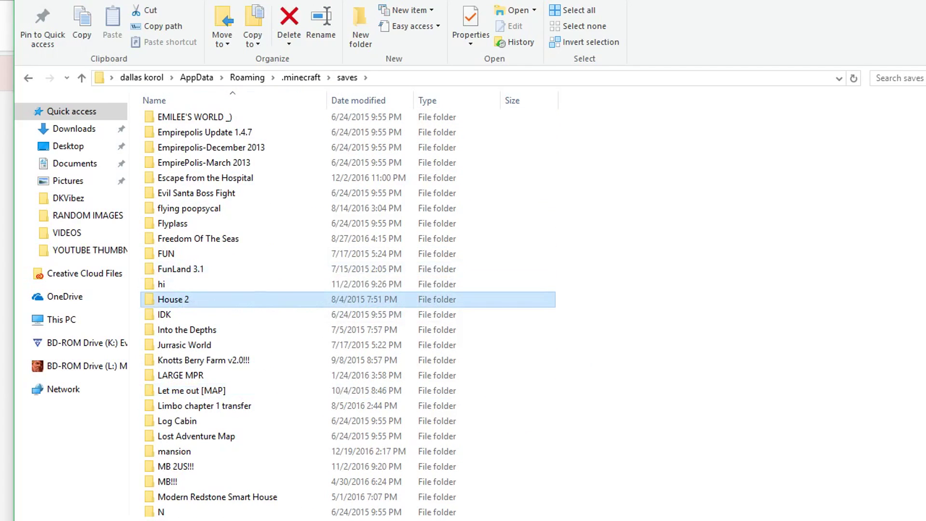
pyautogui.rightClick(179, 298)
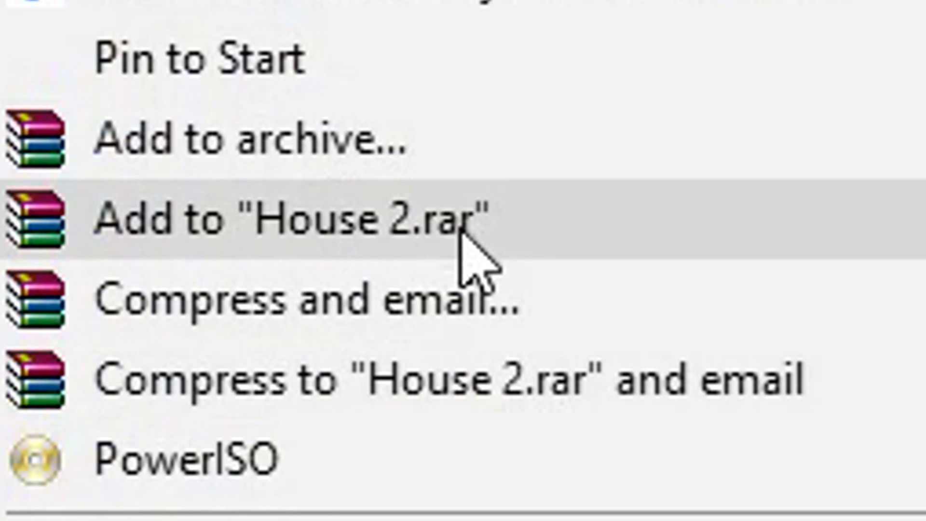
pyautogui.click(460, 234)
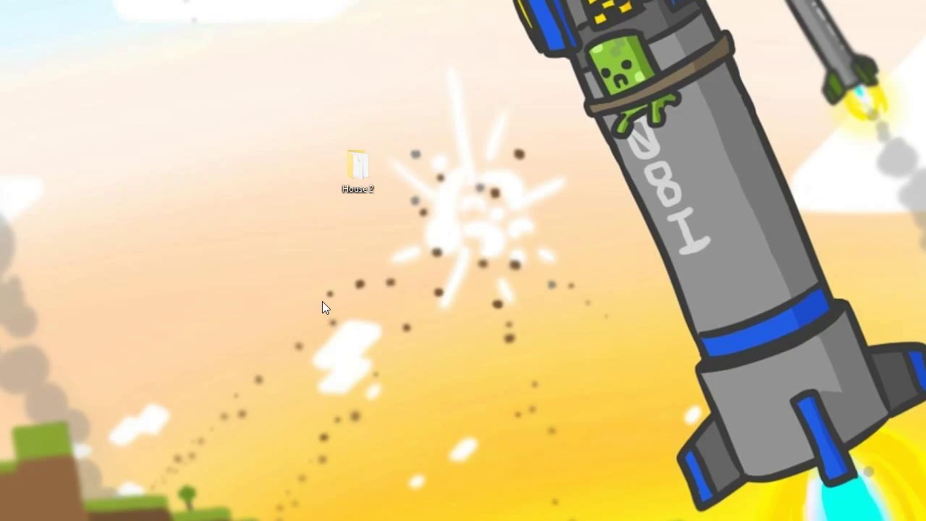
# Delete the leftover House 2 folder from the desktop.
pyautogui.click(355, 169)
pyautogui.press('Delete')
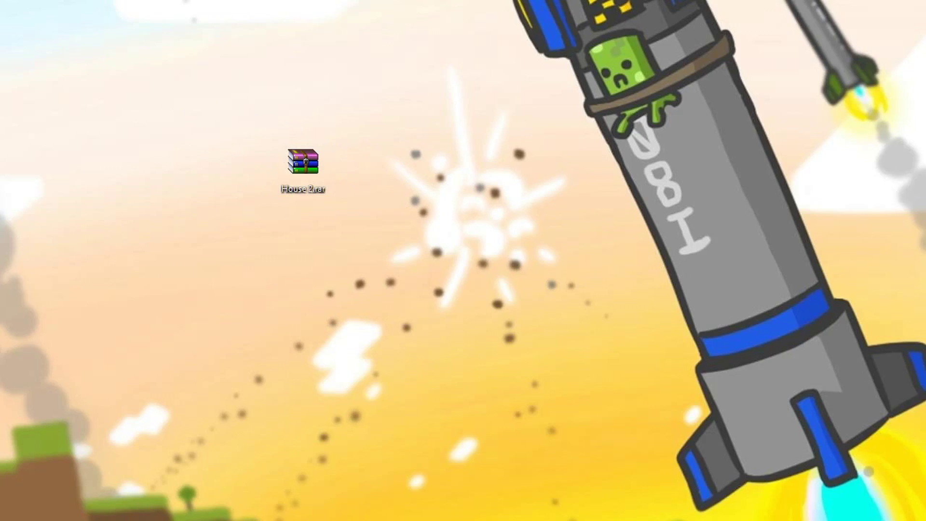
pyautogui.click(304, 311)
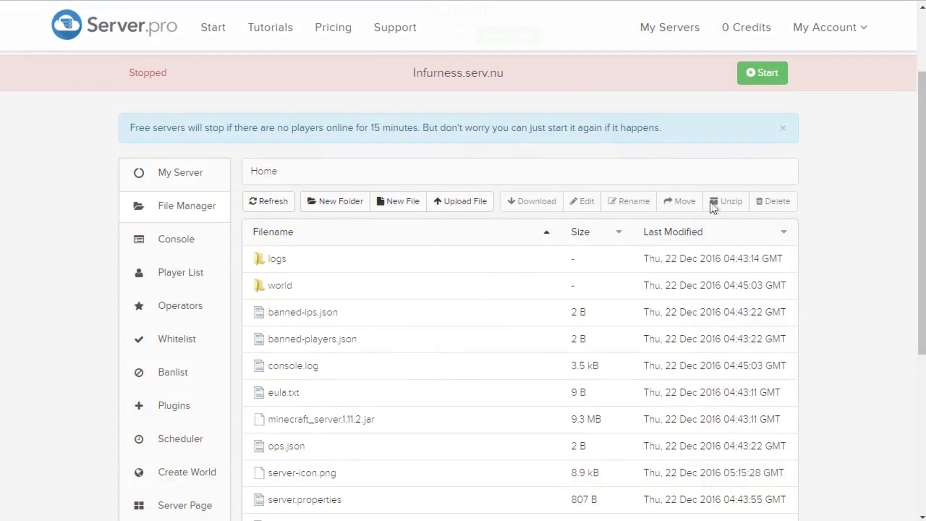
# Upload House 2.rar from the Desktop to the server's files.
pyautogui.click(329, 202)
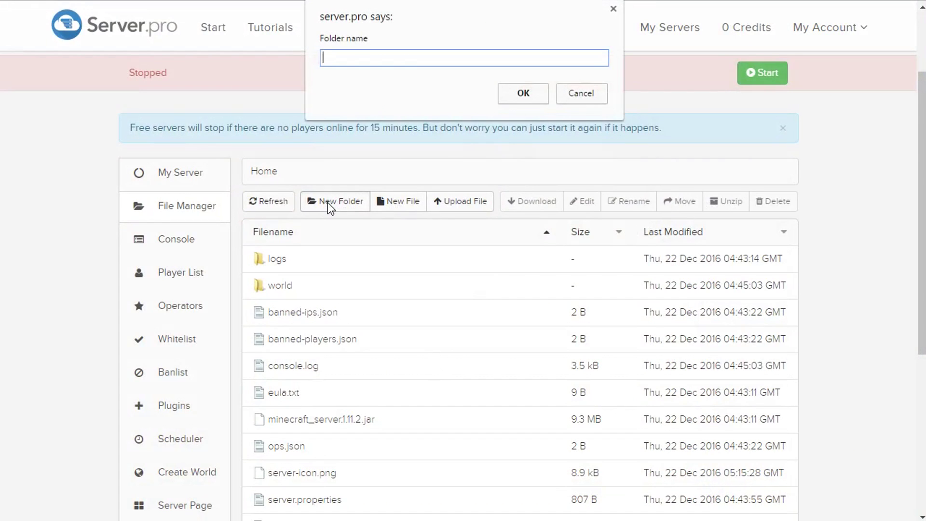
pyautogui.click(574, 93)
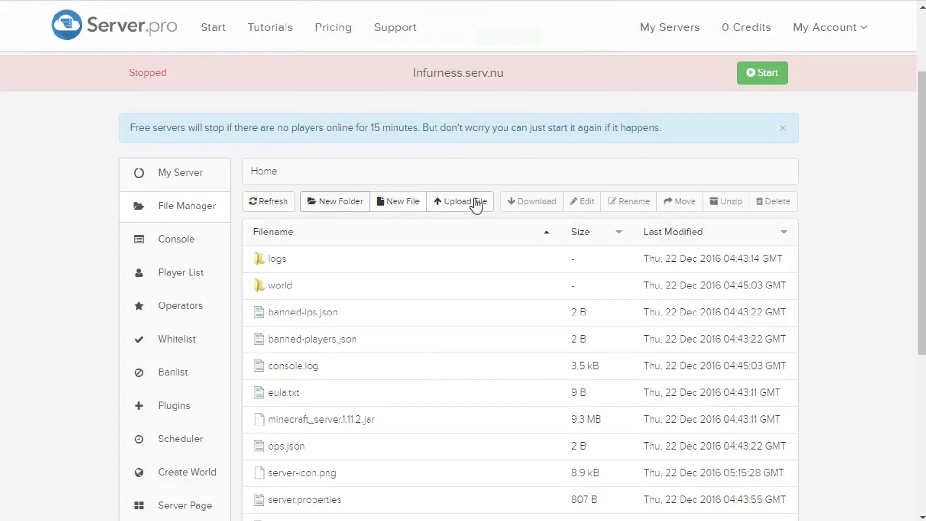
pyautogui.click(476, 203)
pyautogui.click(416, 182)
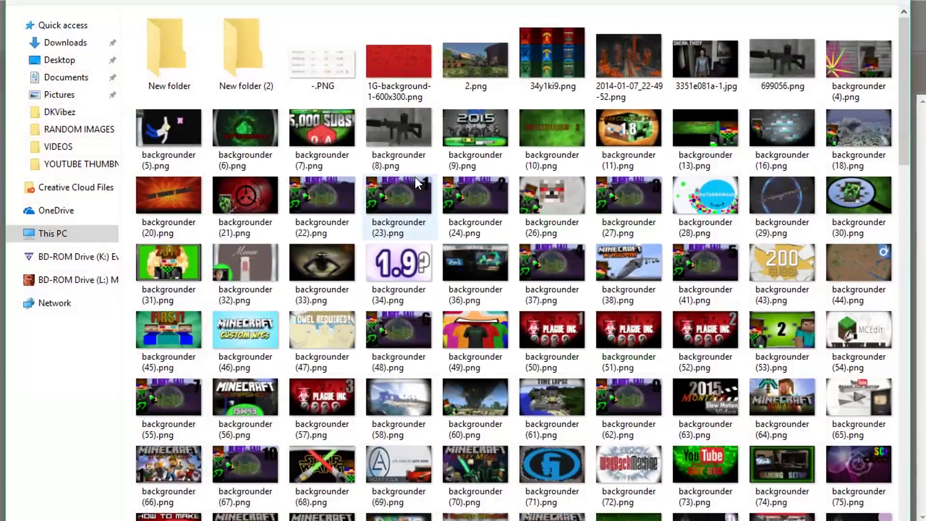
pyautogui.click(67, 61)
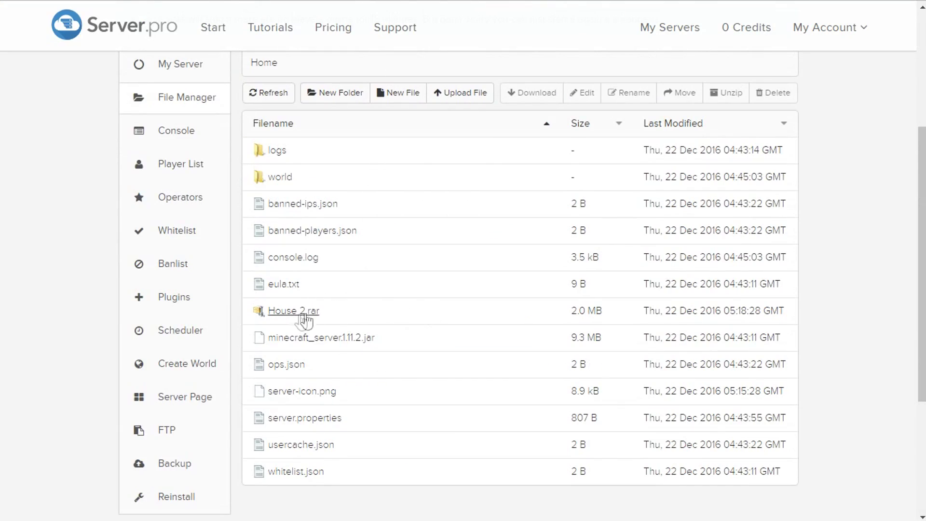
# Unzip House 2.rar on the server into a House 2 folder.
pyautogui.click(398, 321)
pyautogui.scroll(2, 618, 374)
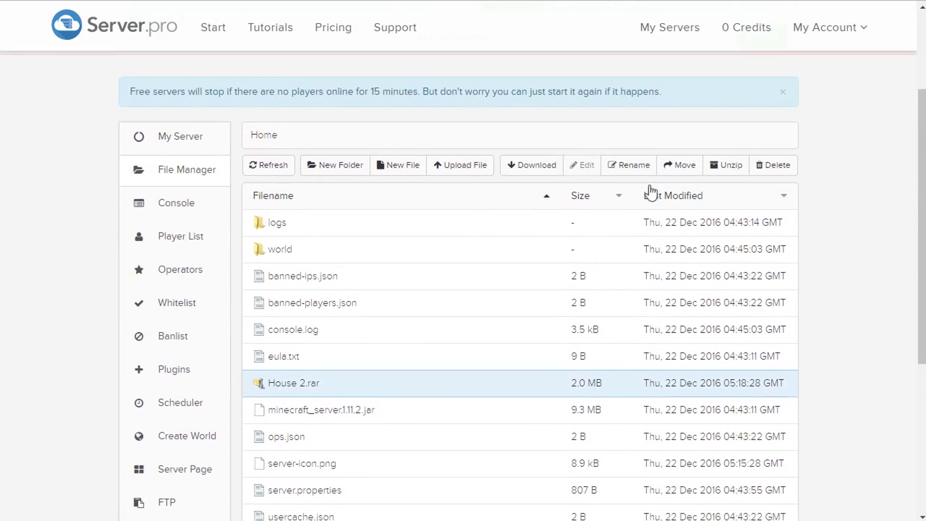
pyautogui.click(727, 168)
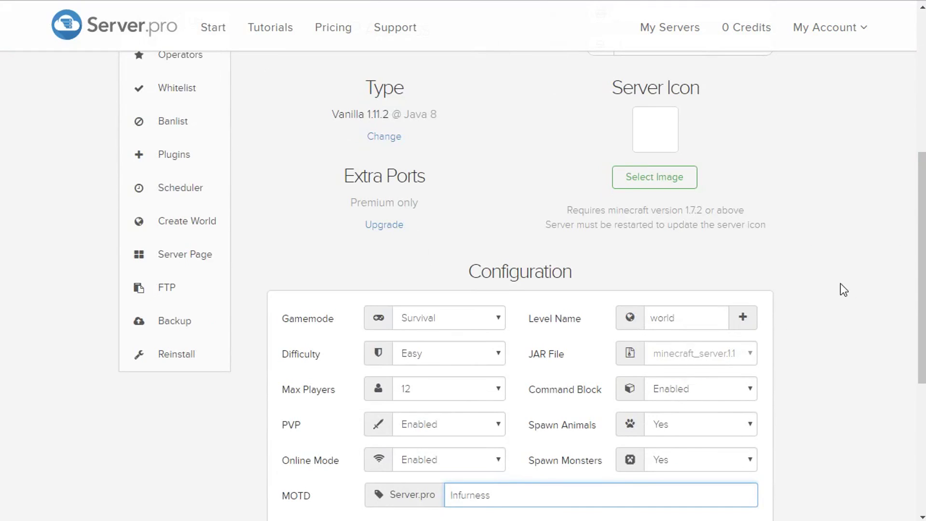
# Change Level Name from world to 'House 2' and Save & Restart the server.
pyautogui.scroll(6, 797, 273)
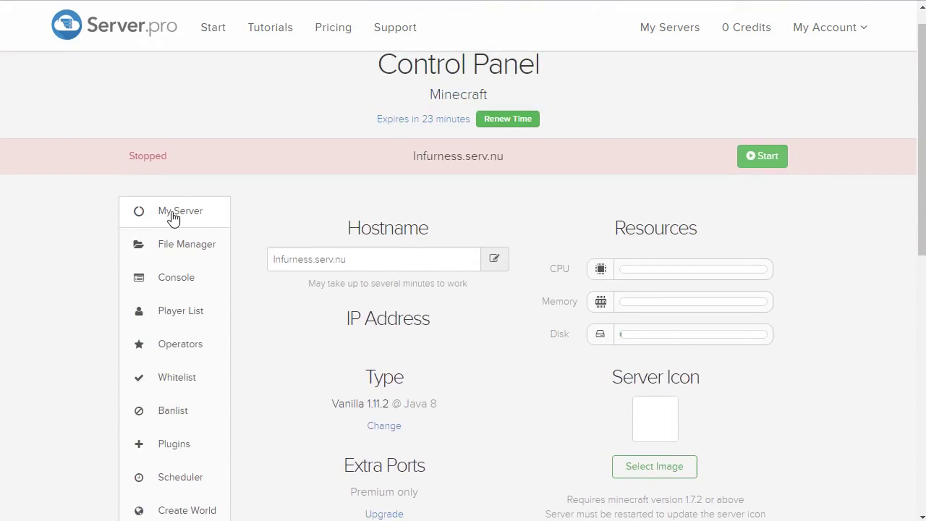
pyautogui.scroll(-5, 822, 386)
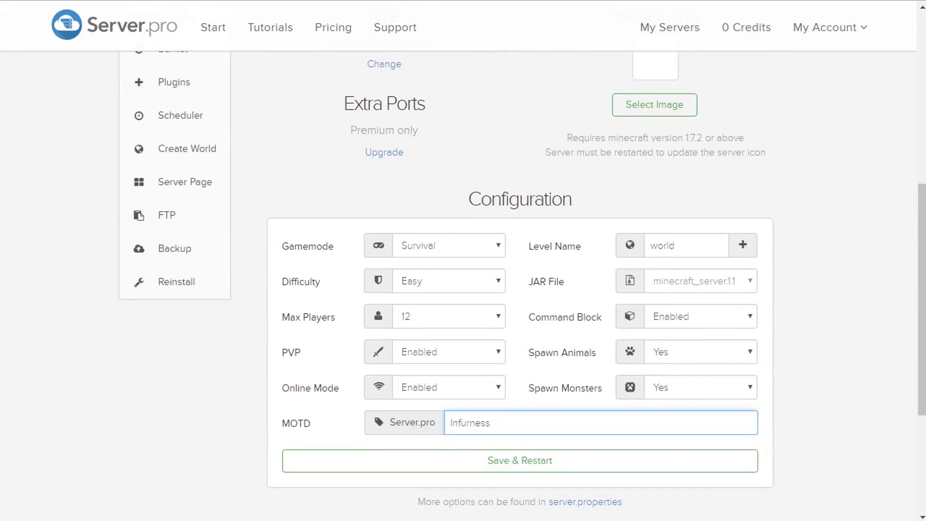
pyautogui.doubleClick(661, 245)
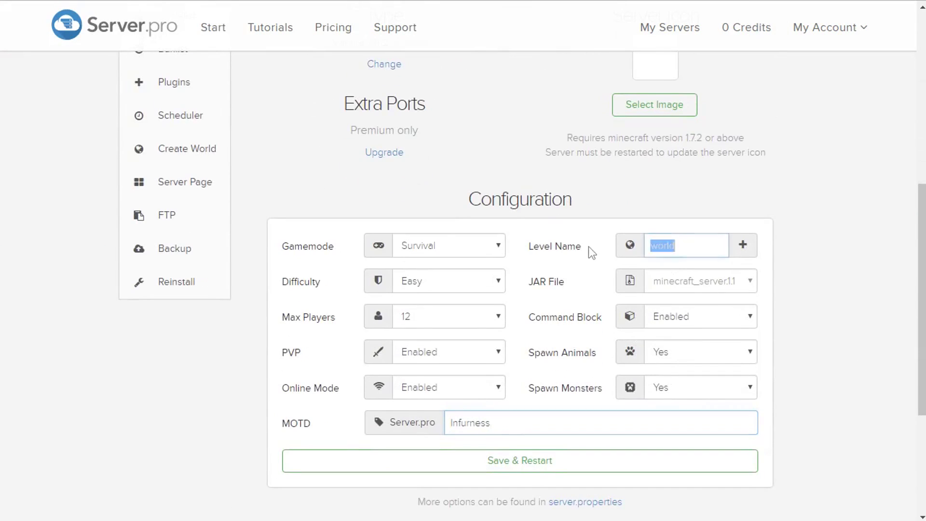
pyautogui.write('H')
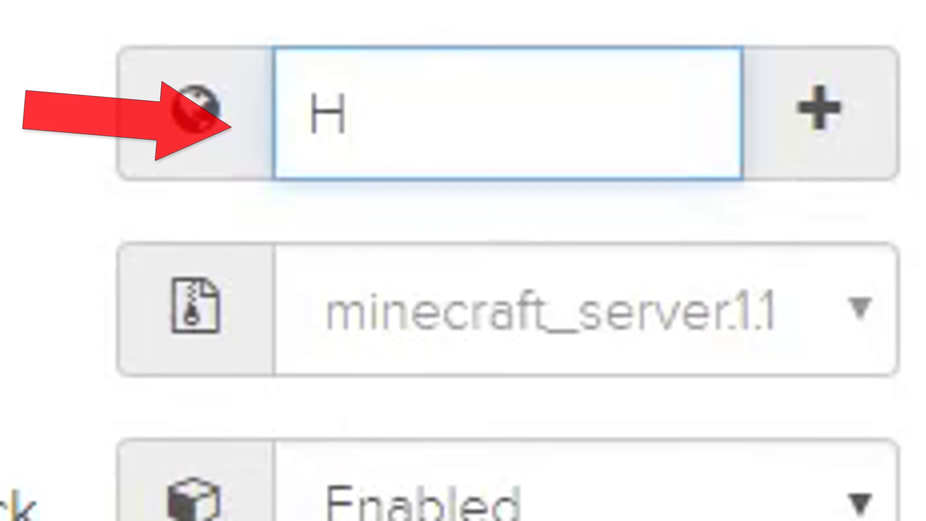
pyautogui.write('ouse 2')
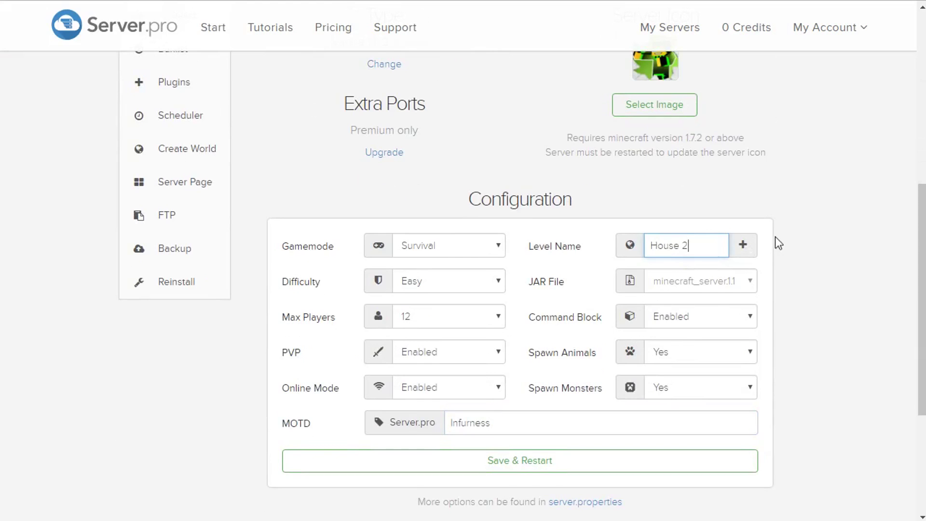
pyautogui.click(544, 461)
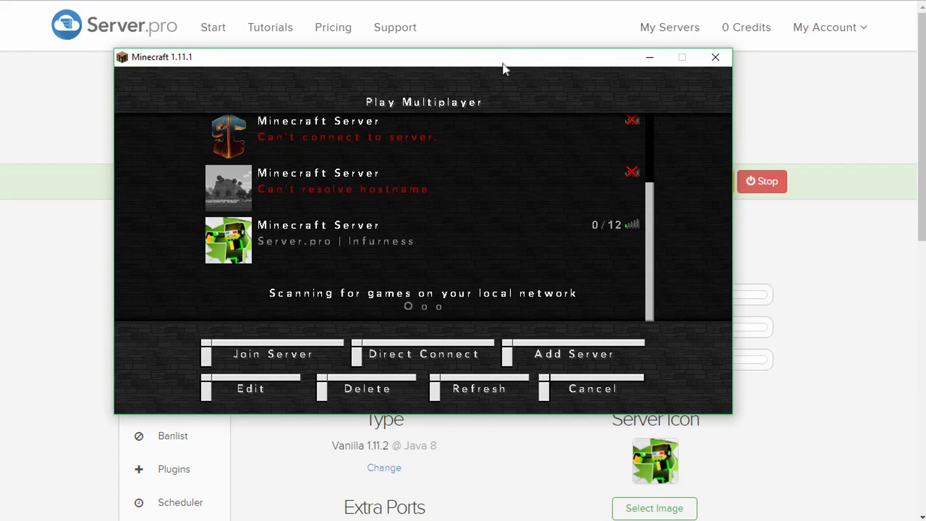
# Reposition the Minecraft window and join the Server.pro entry showing 0/12 players.
pyautogui.moveTo(503, 63); pyautogui.dragTo(531, 40)
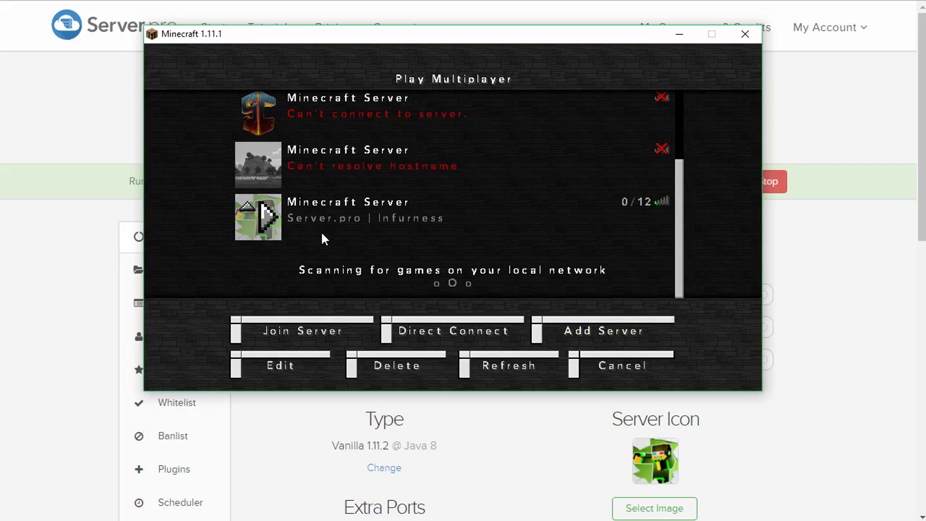
pyautogui.click(575, 332)
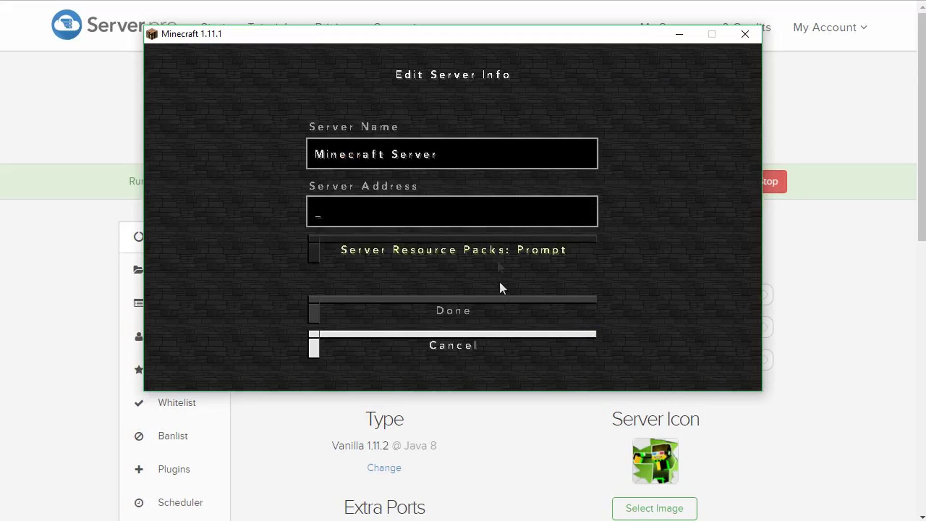
pyautogui.click(467, 341)
pyautogui.moveTo(283, 217)
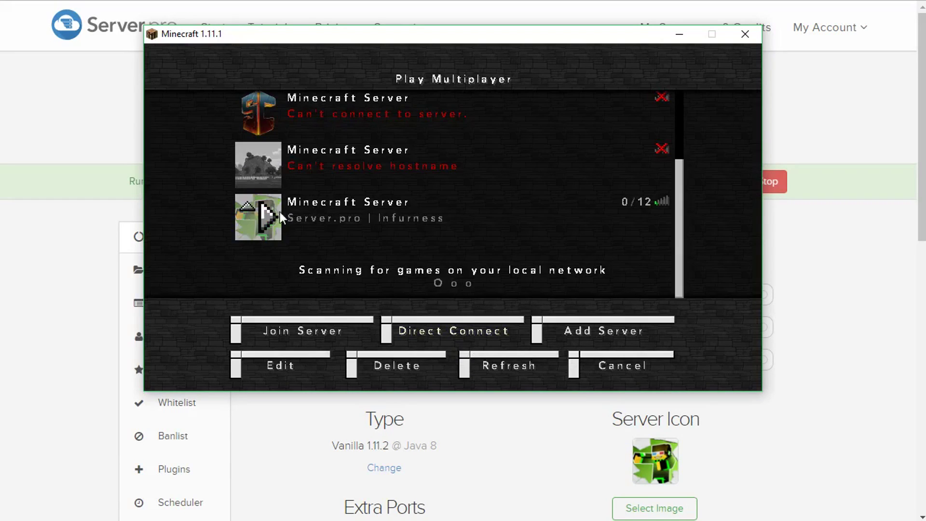
pyautogui.click(267, 217)
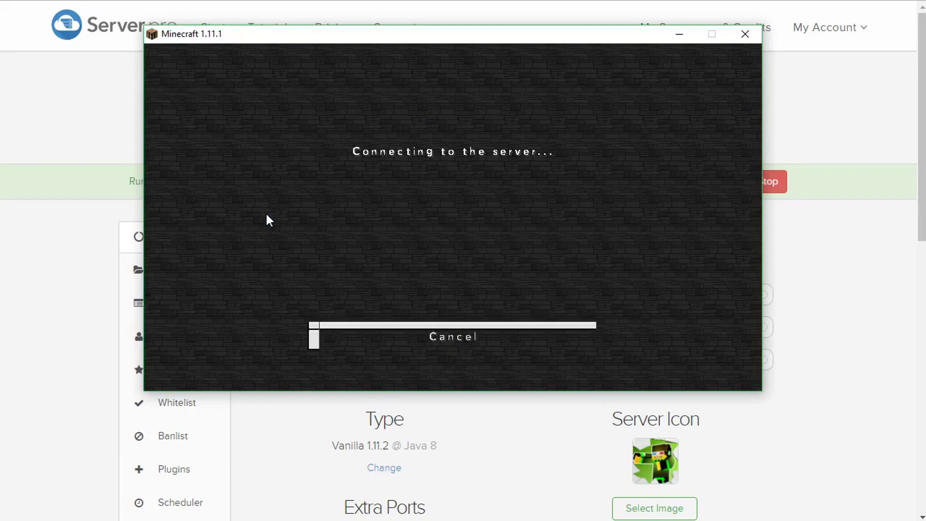